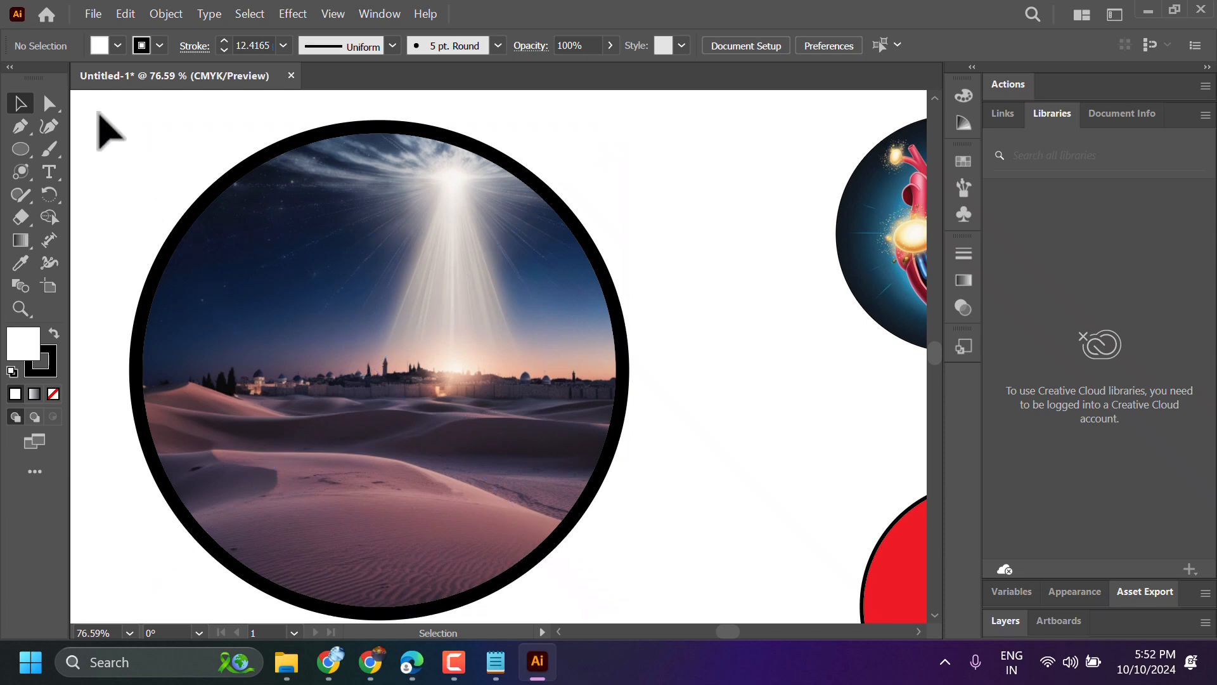
- Delete the two heart pictures and the red circle, keeping only the round desert picture on the artboard
click(20, 309)
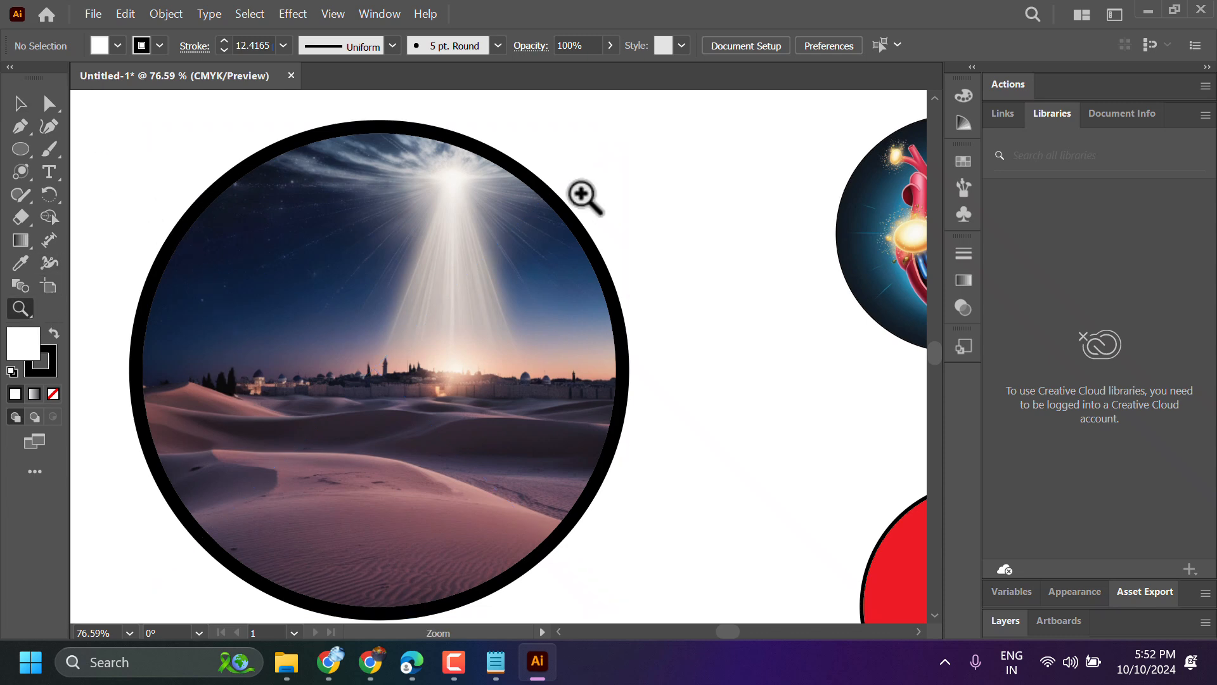
drag(751, 158, 584, 258)
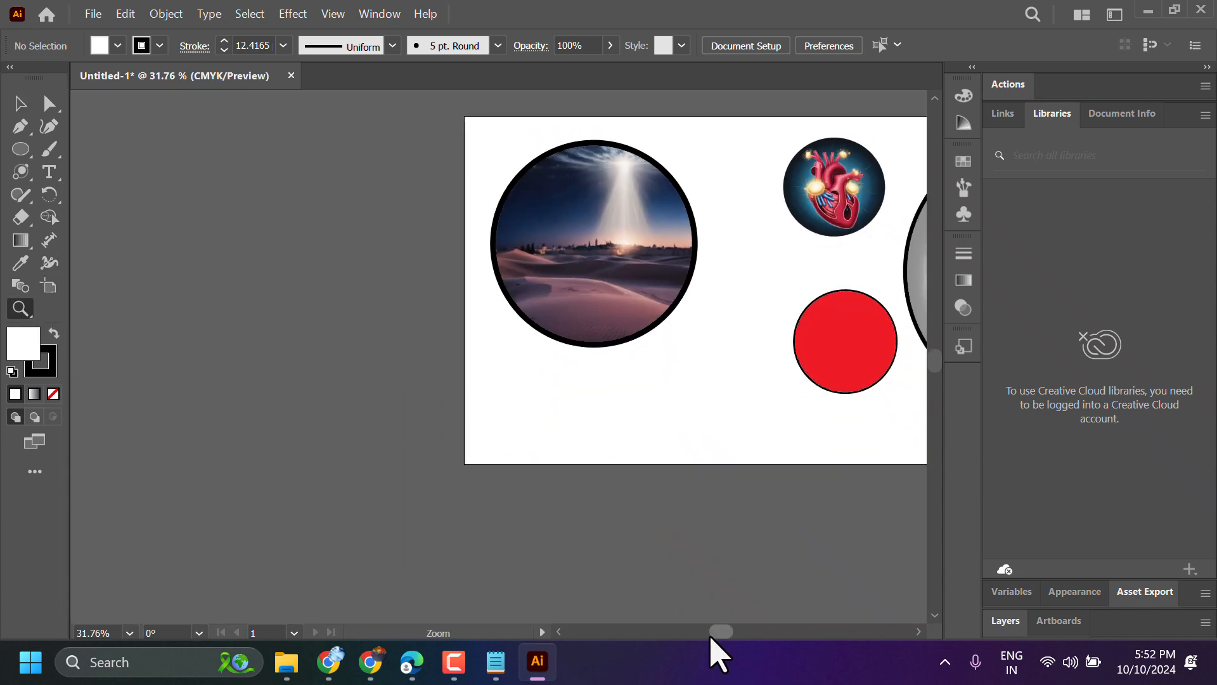
drag(713, 633, 732, 636)
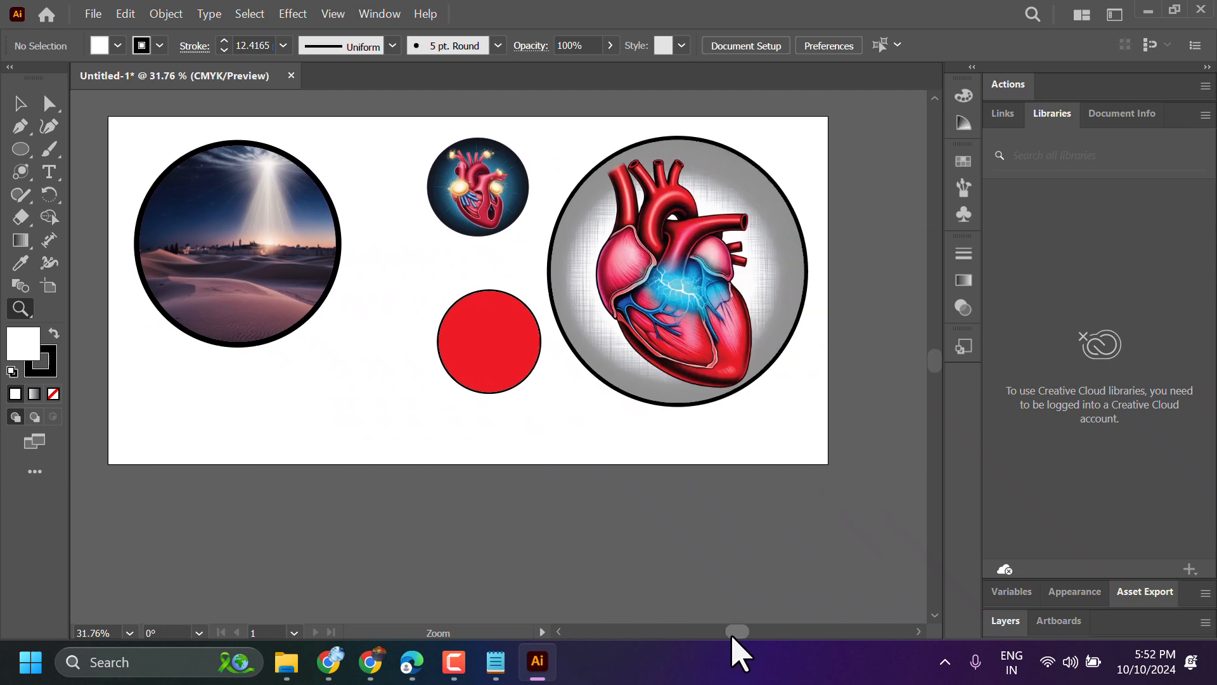
click(21, 103)
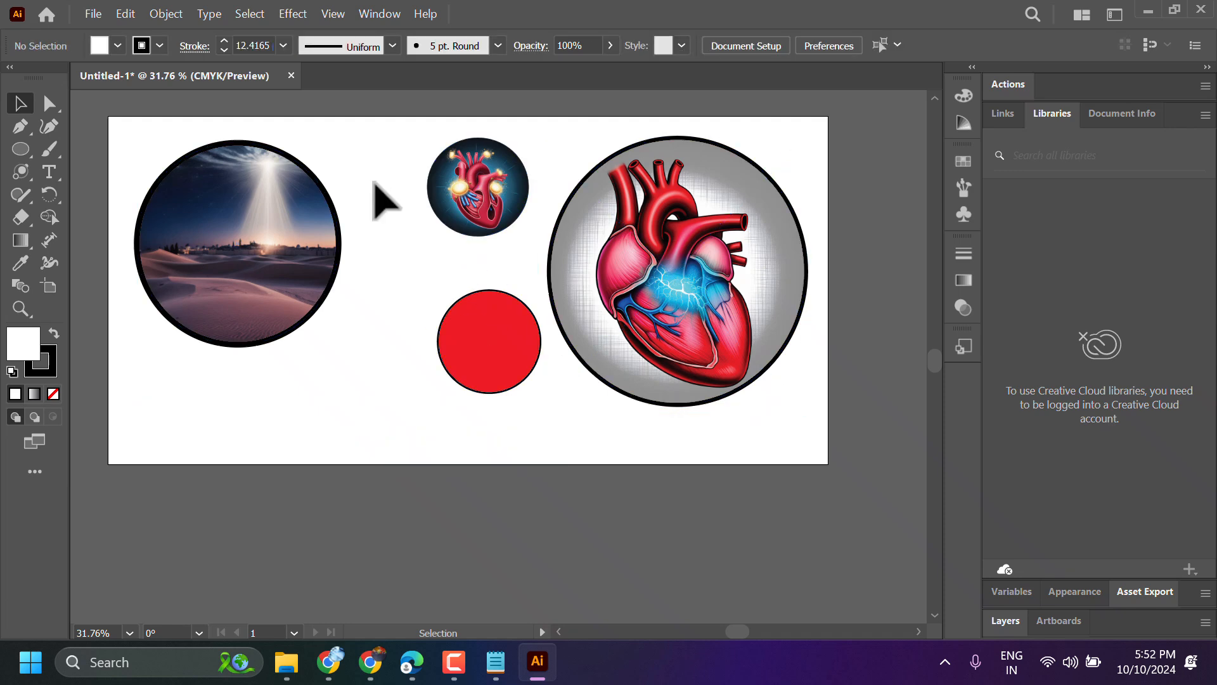
drag(365, 136, 809, 413)
key(Delete)
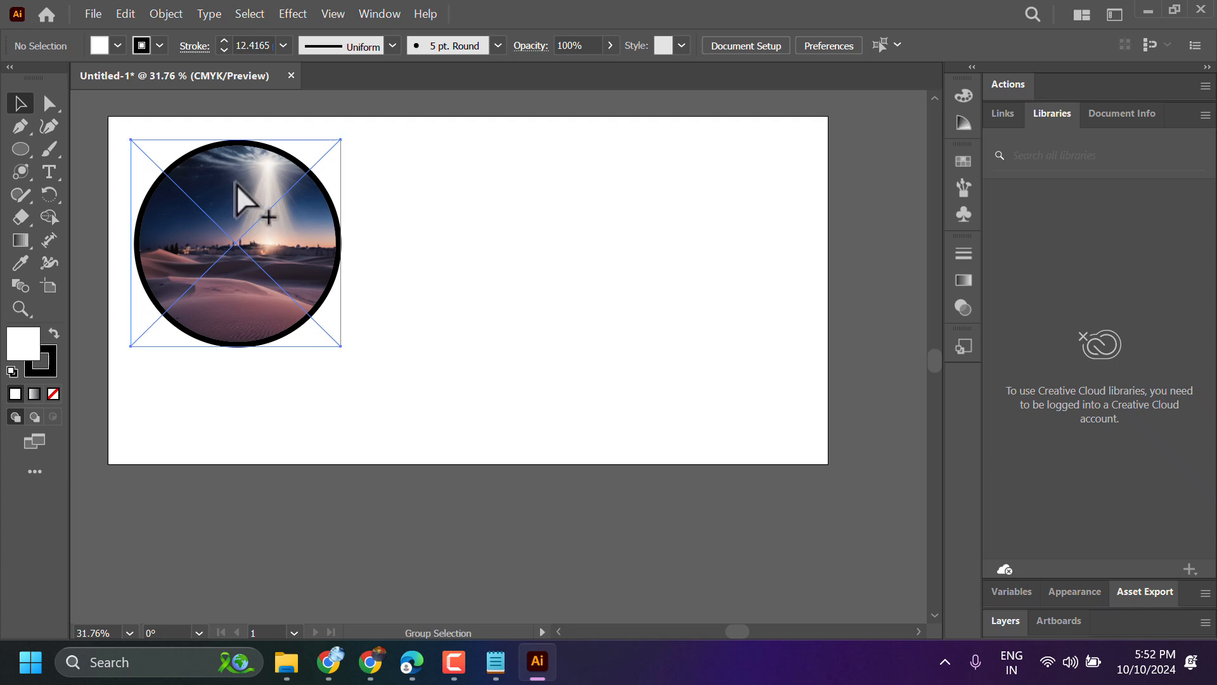
- Try to duplicate the round desert picture beside the original
drag(237, 184, 490, 182)
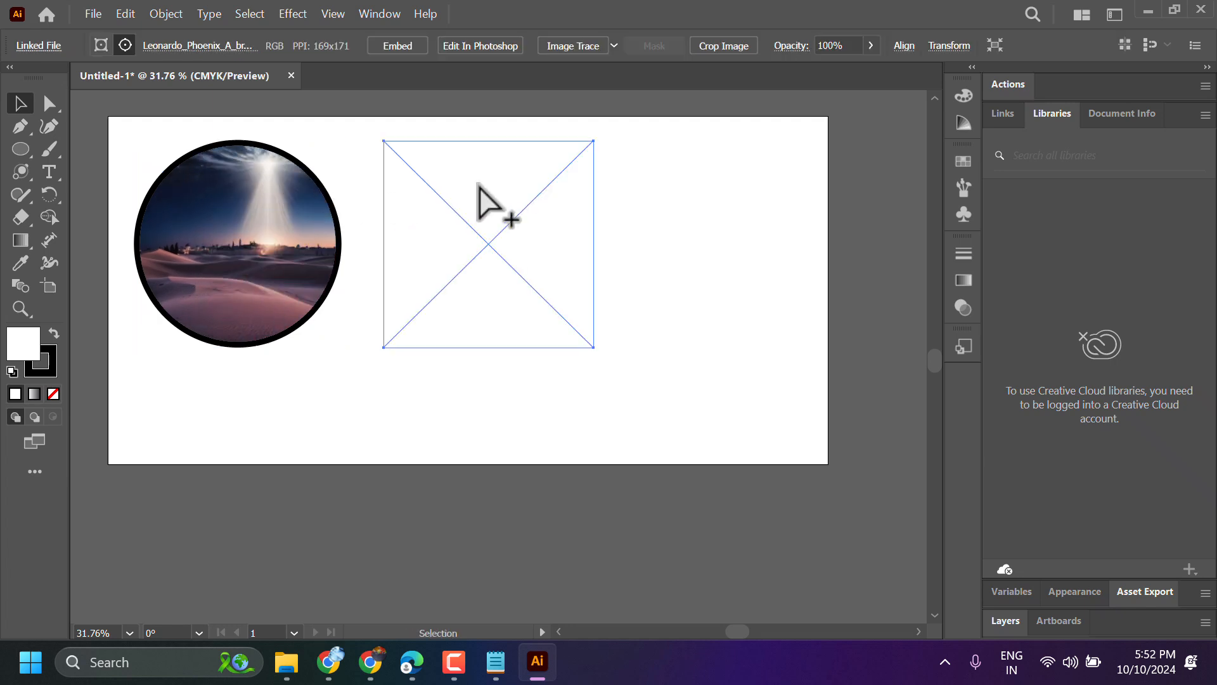
drag(296, 190, 522, 182)
click(316, 184)
click(421, 398)
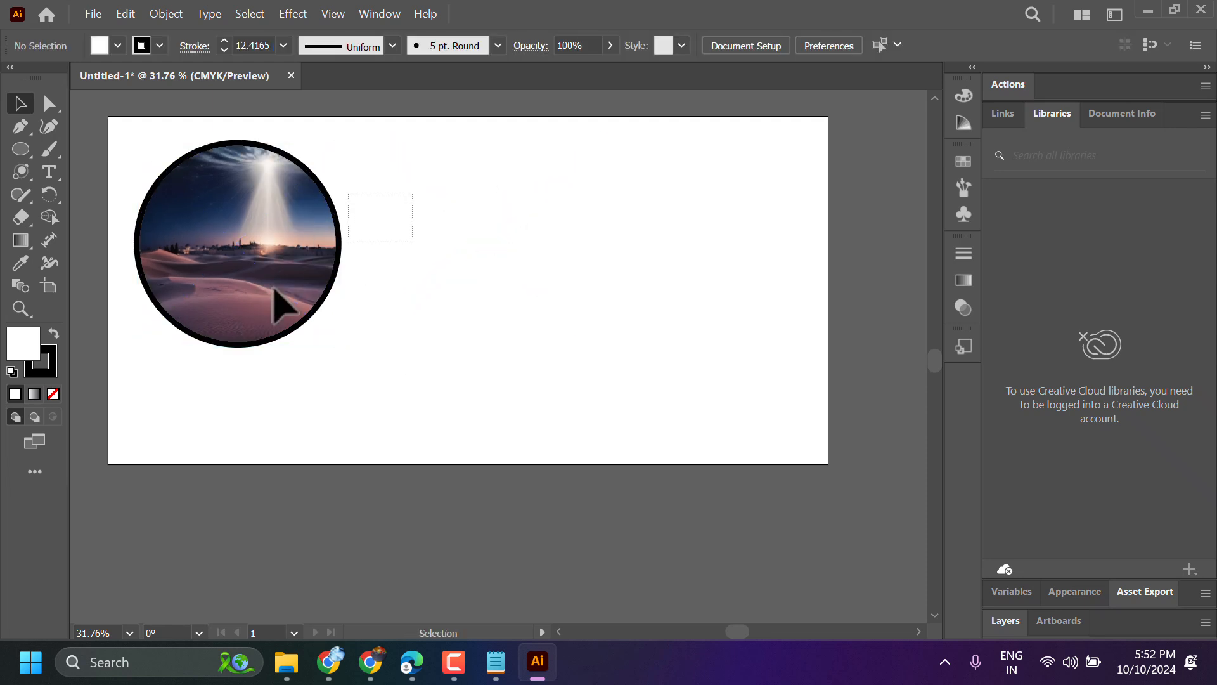
- Delete the round desert picture to empty the artboard
click(241, 311)
key(Delete)
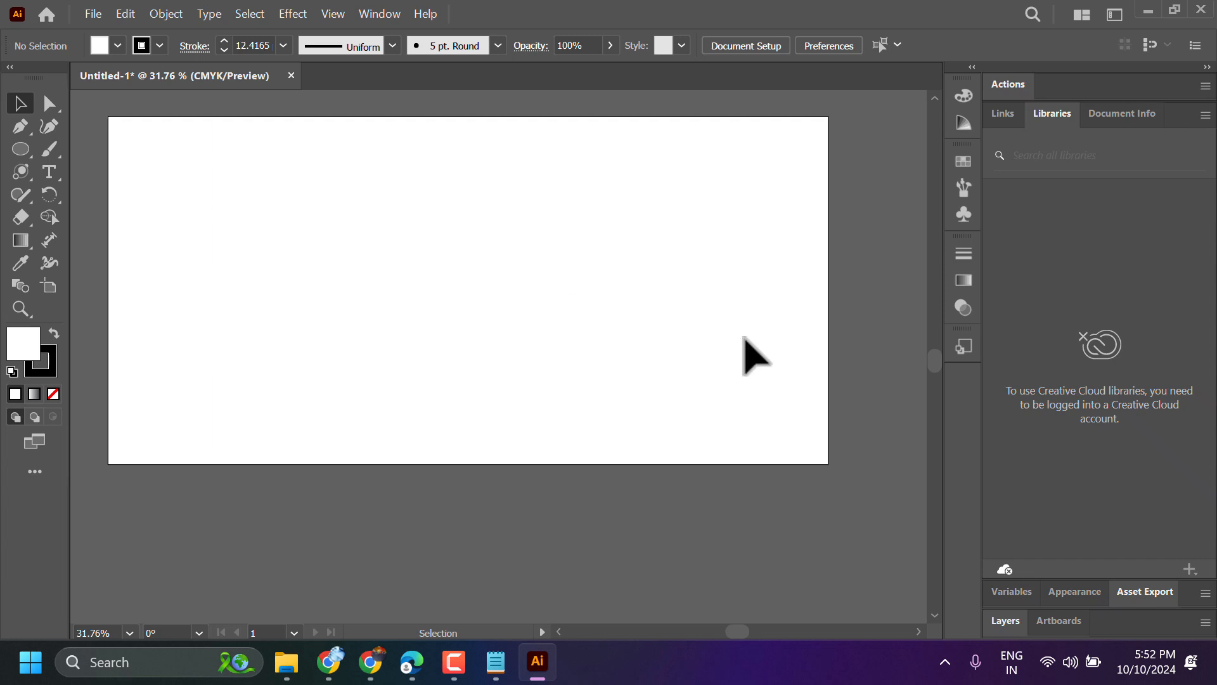
- Draw a rectangle about 628 pt wide and 422 pt high on the left half of the artboard
click(29, 160)
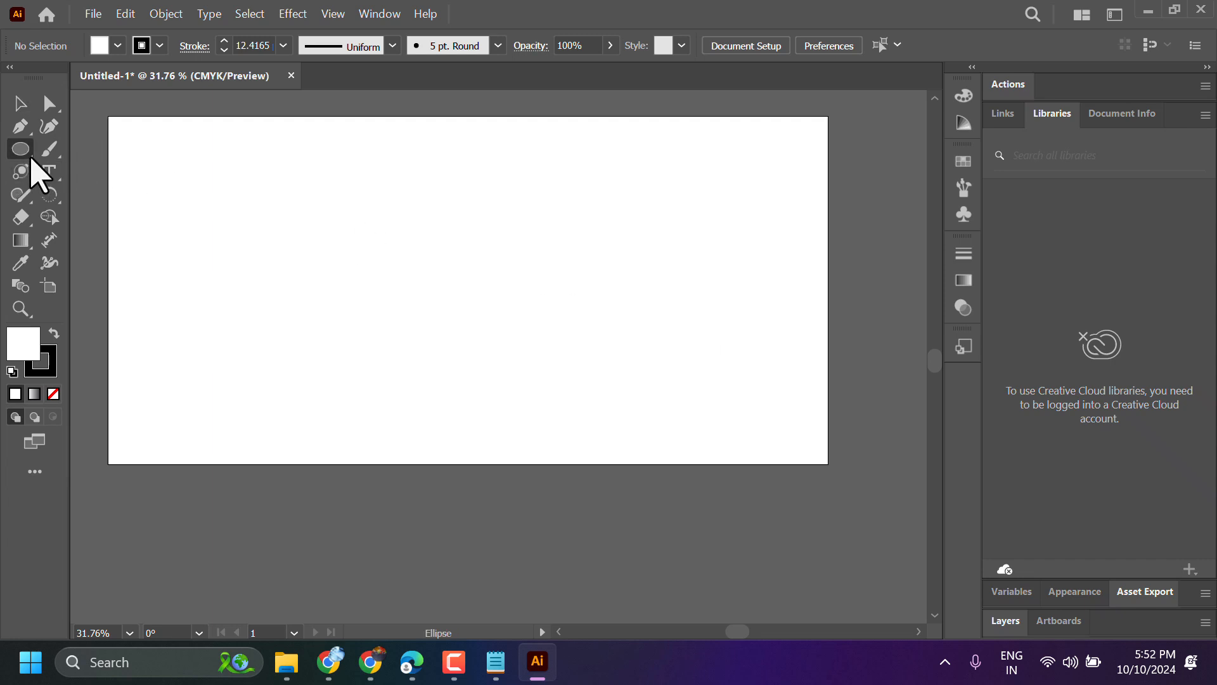
drag(31, 159, 95, 146)
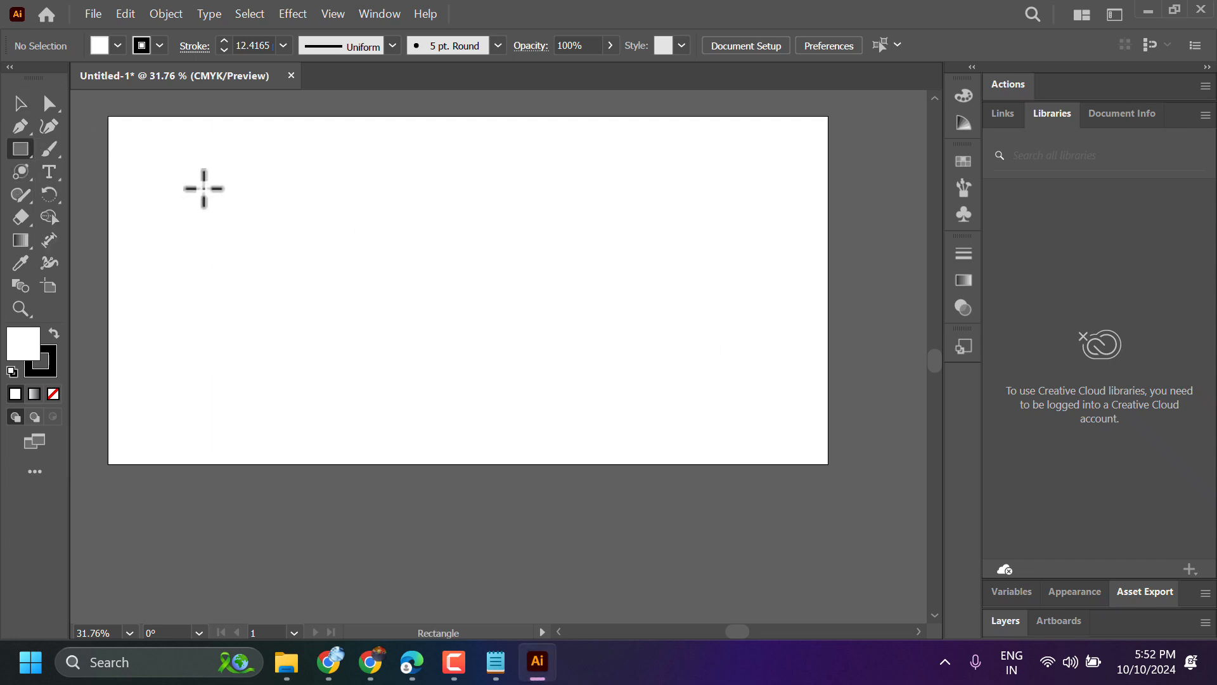
drag(203, 185, 483, 373)
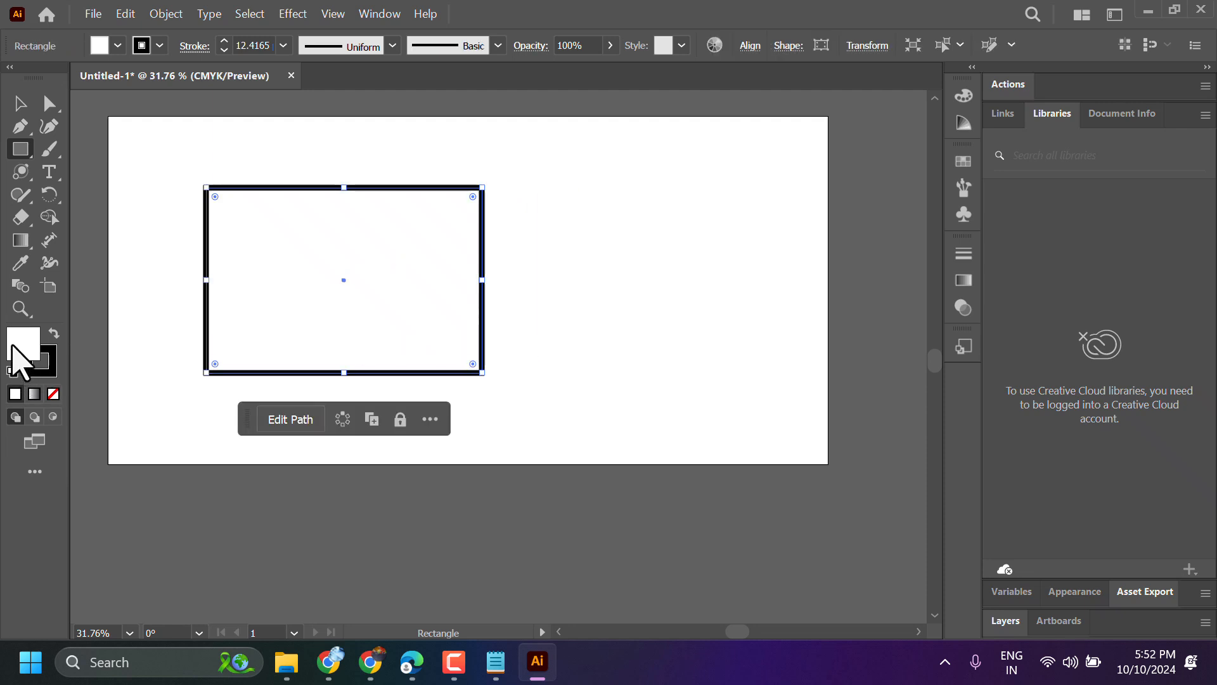
- Fill the rectangle with a dark red color
double_click(13, 348)
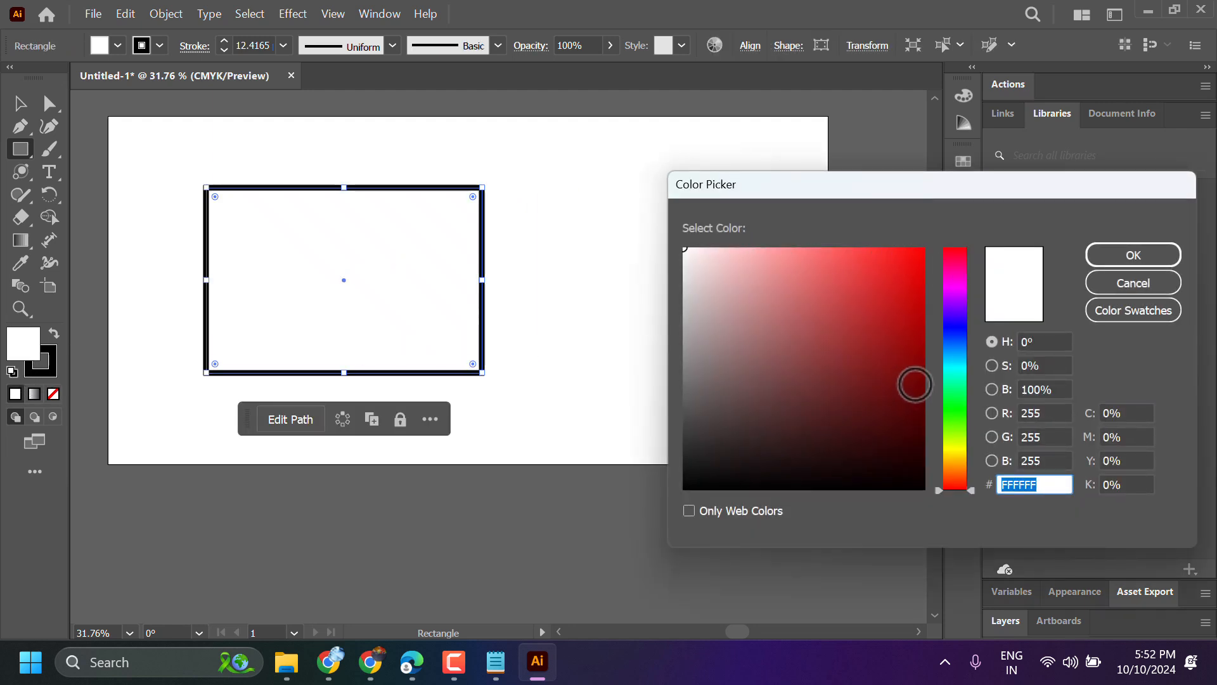
click(915, 385)
click(1133, 260)
click(619, 279)
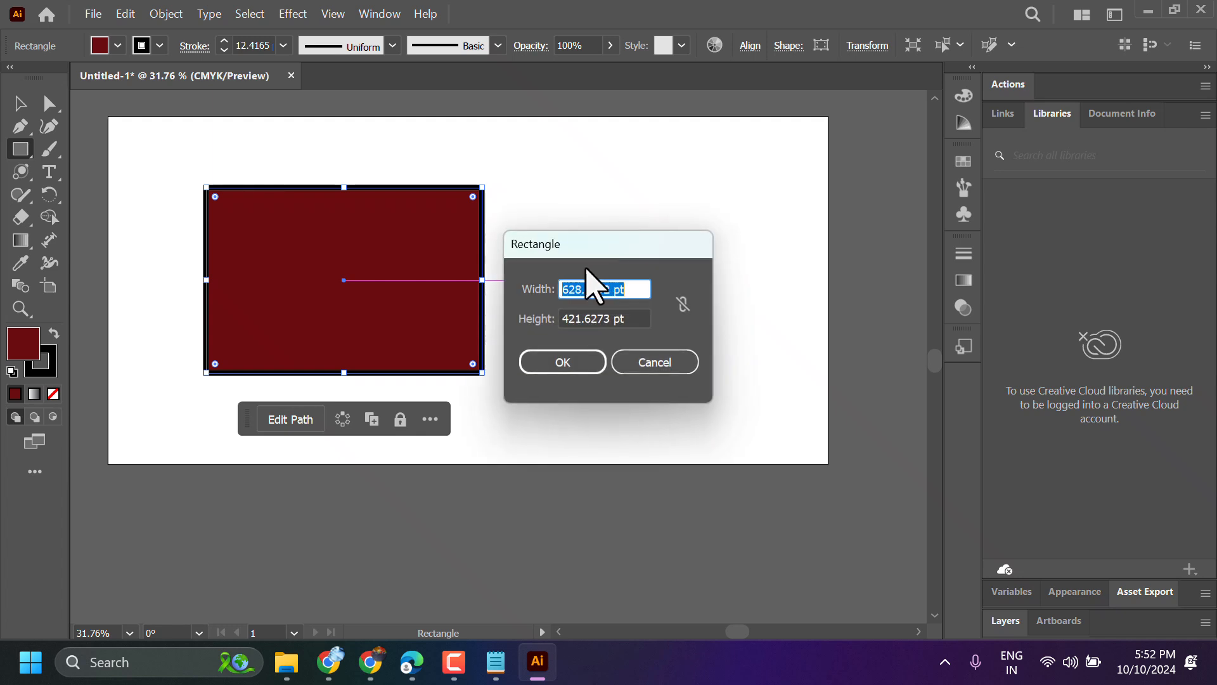
click(672, 365)
- Move the dark red rectangle toward the artboard's upper-left corner and scale it down proportionally
click(20, 103)
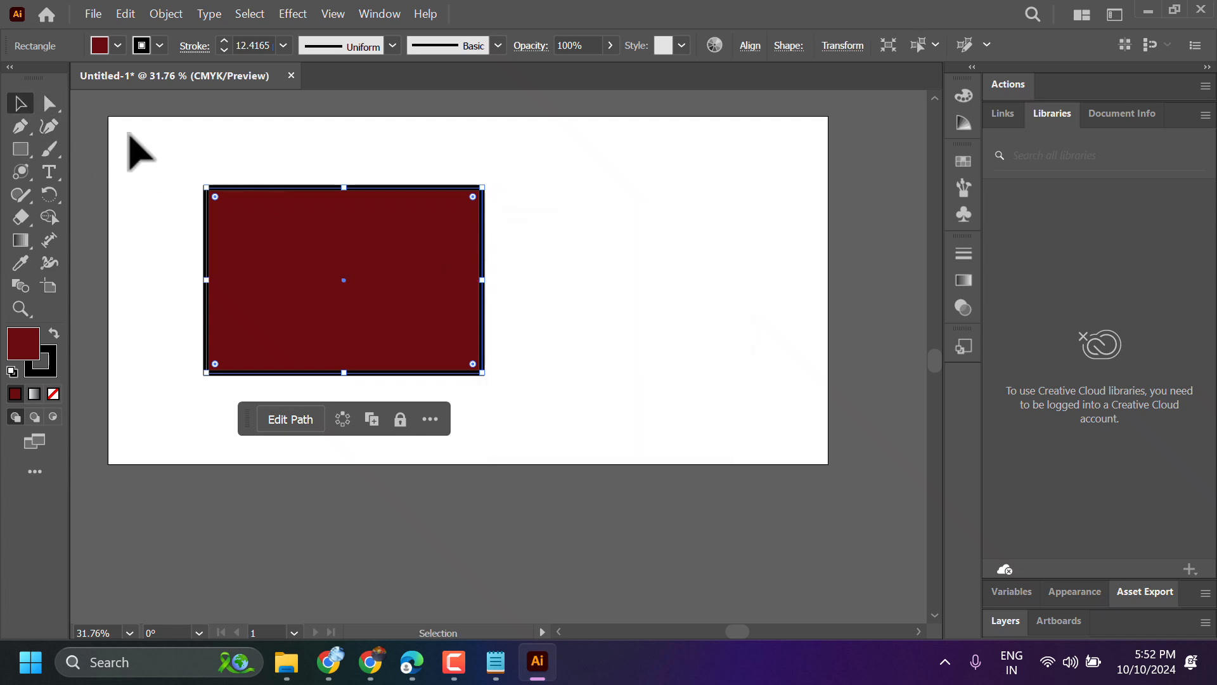
click(135, 149)
drag(353, 218, 286, 210)
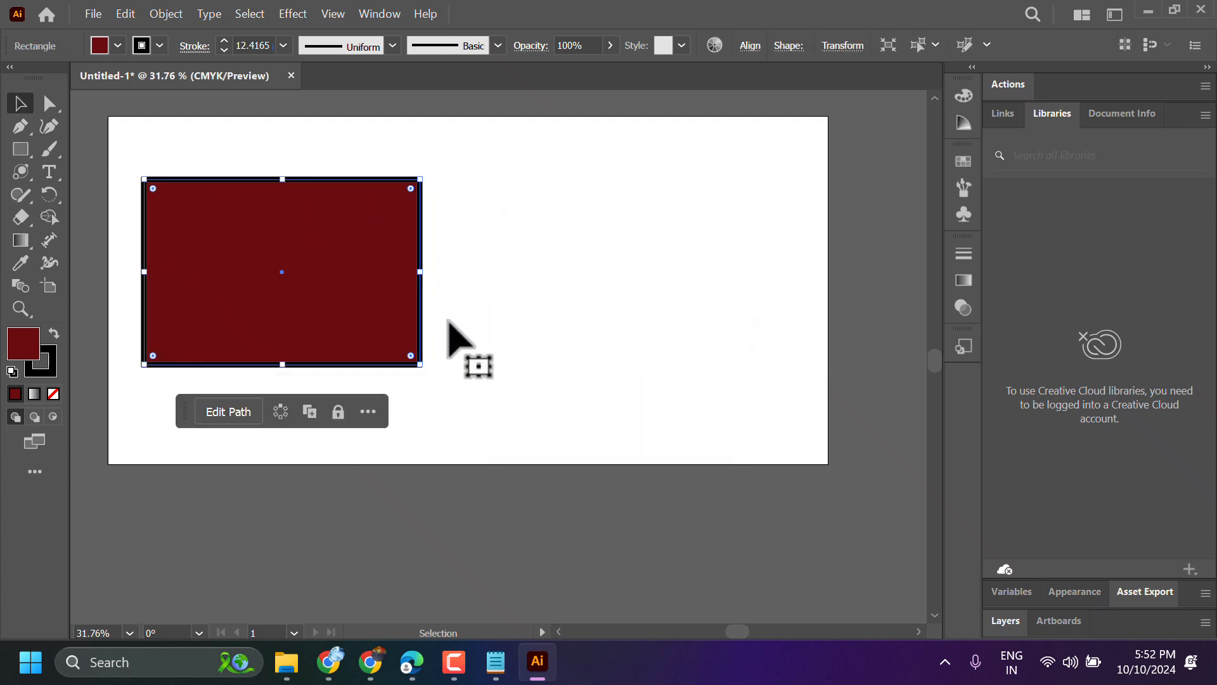
drag(419, 364, 315, 299)
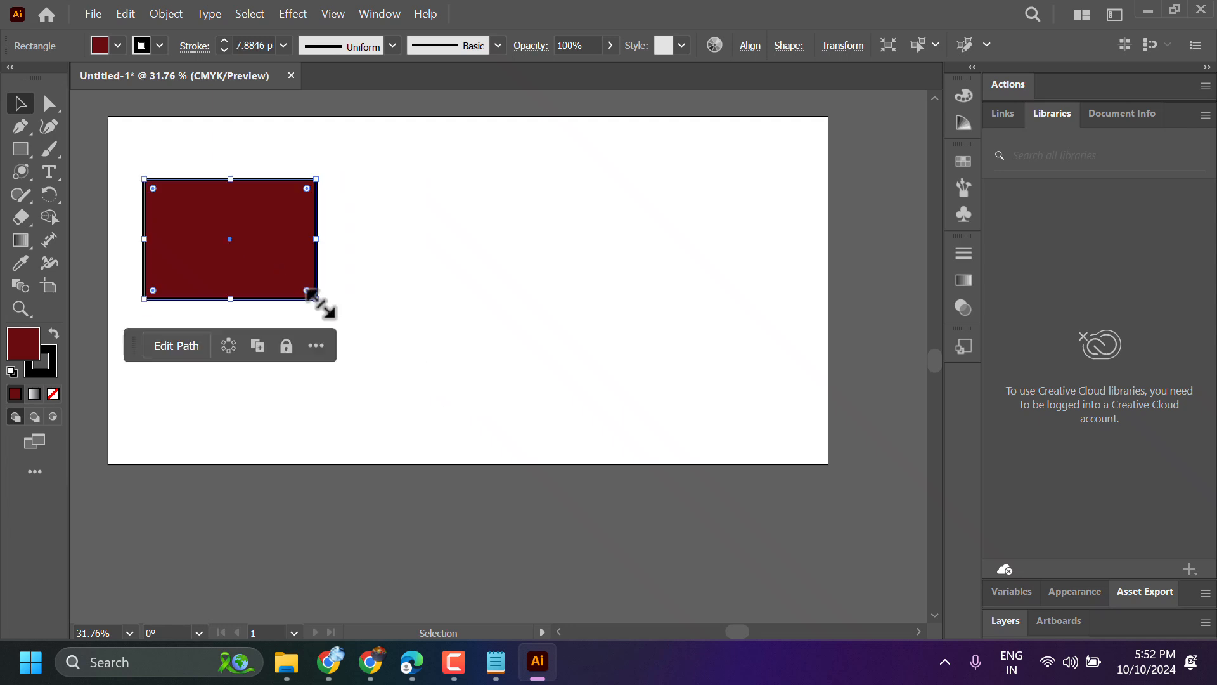
click(383, 356)
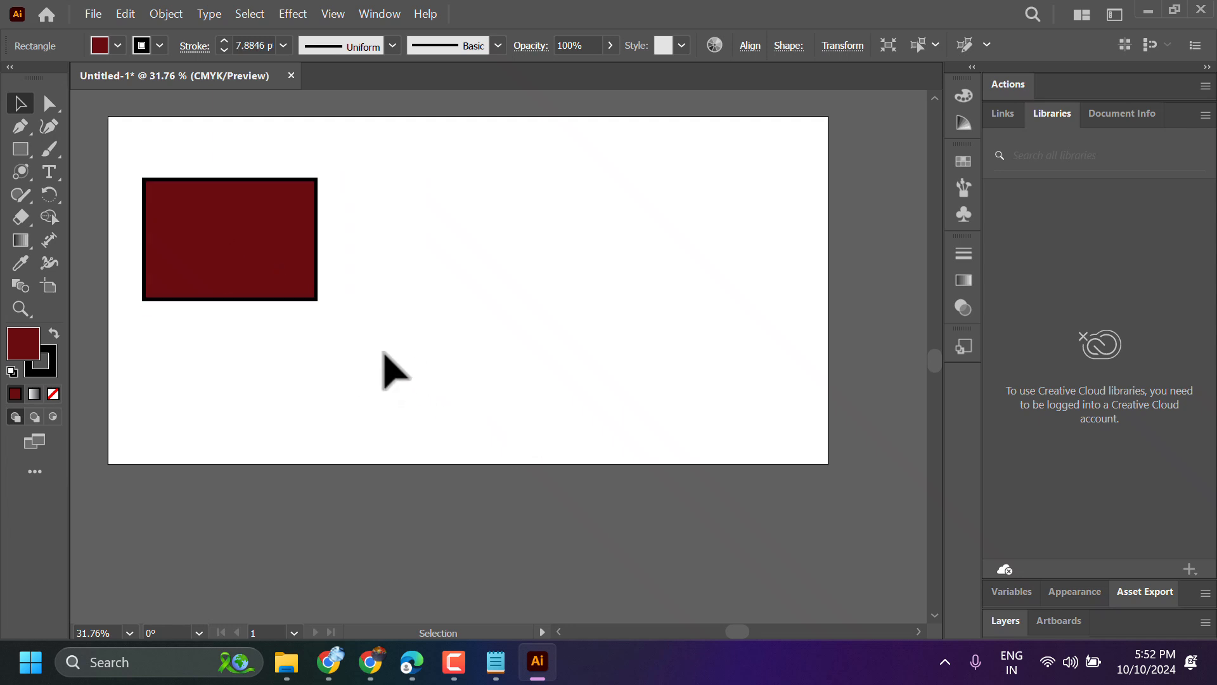
- Duplicate the dark red rectangle twice to form a row of three across the artboard
click(232, 249)
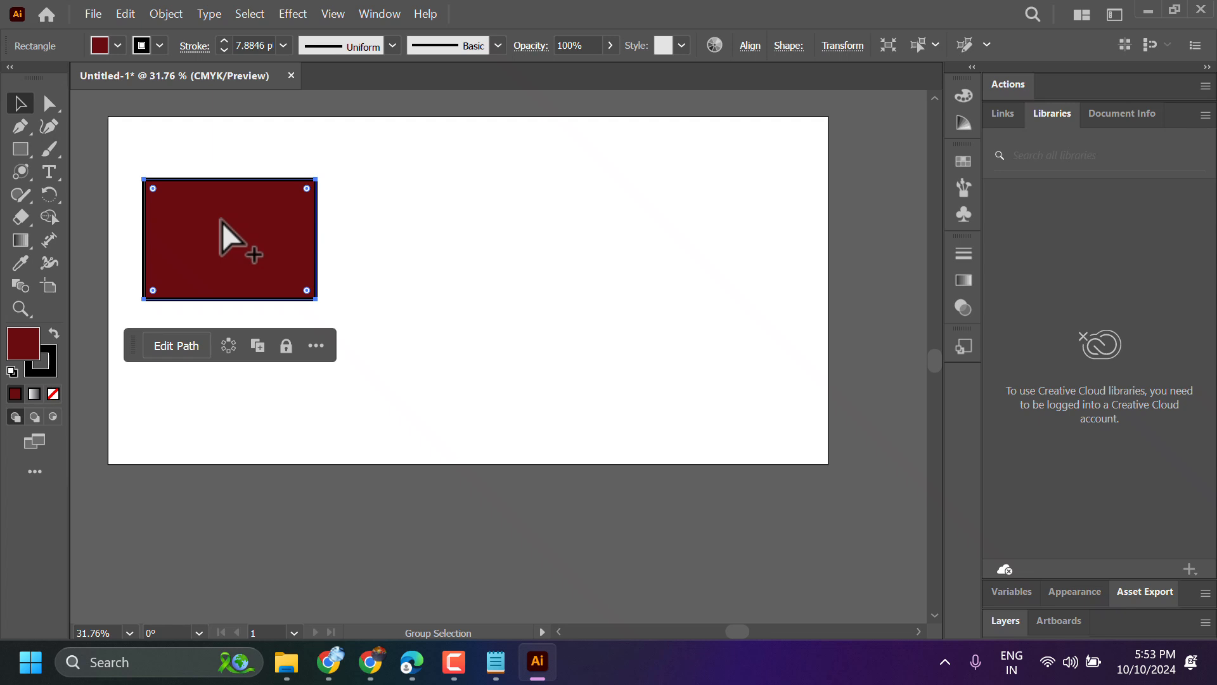
drag(222, 222, 608, 229)
click(372, 356)
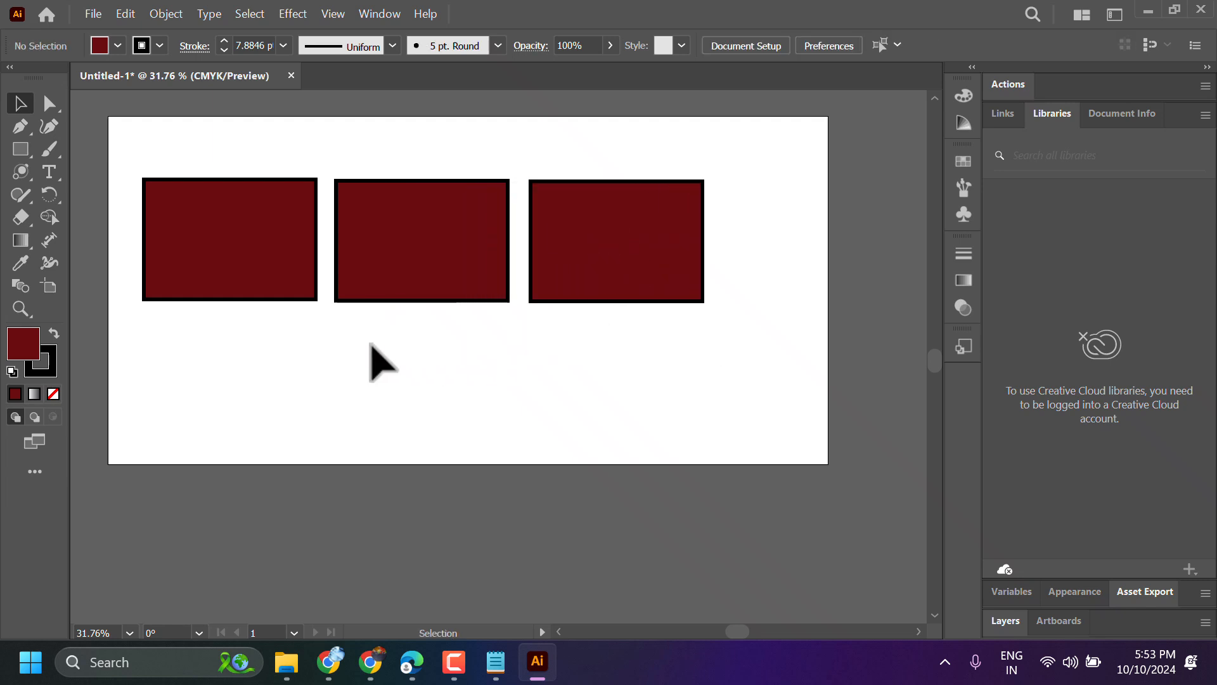
- Shift the third rectangle slightly to align it with the row and open it in isolation mode
click(576, 221)
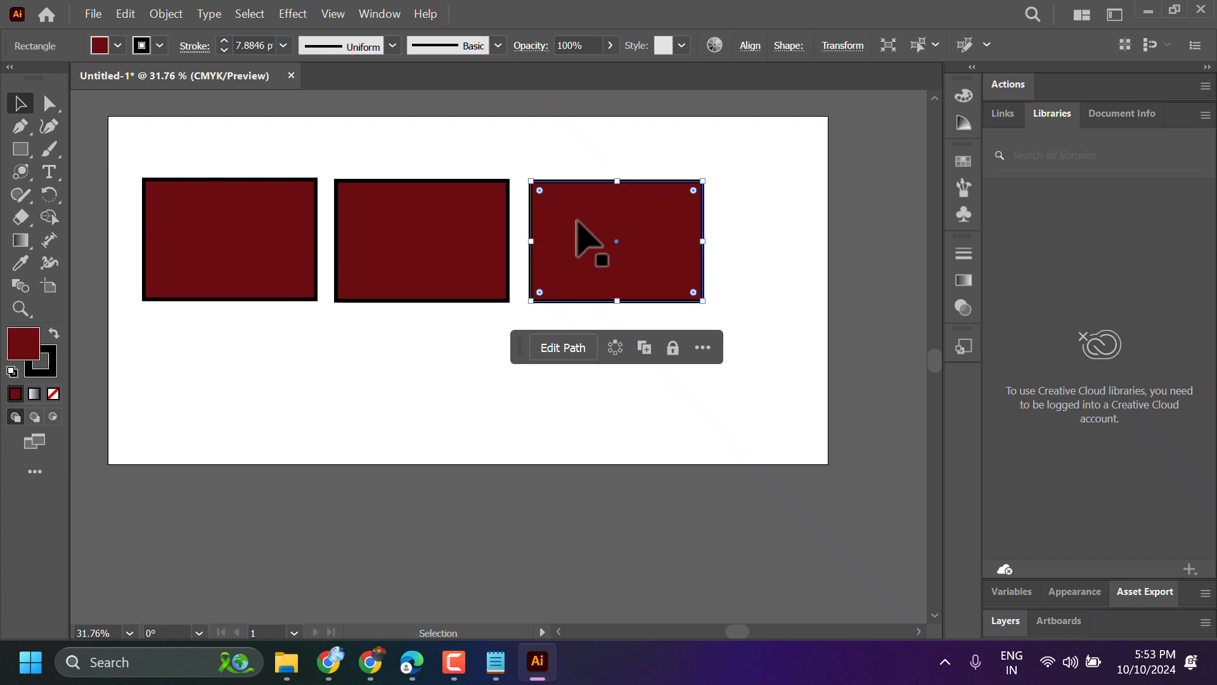
drag(576, 220, 625, 245)
double_click(584, 226)
click(779, 239)
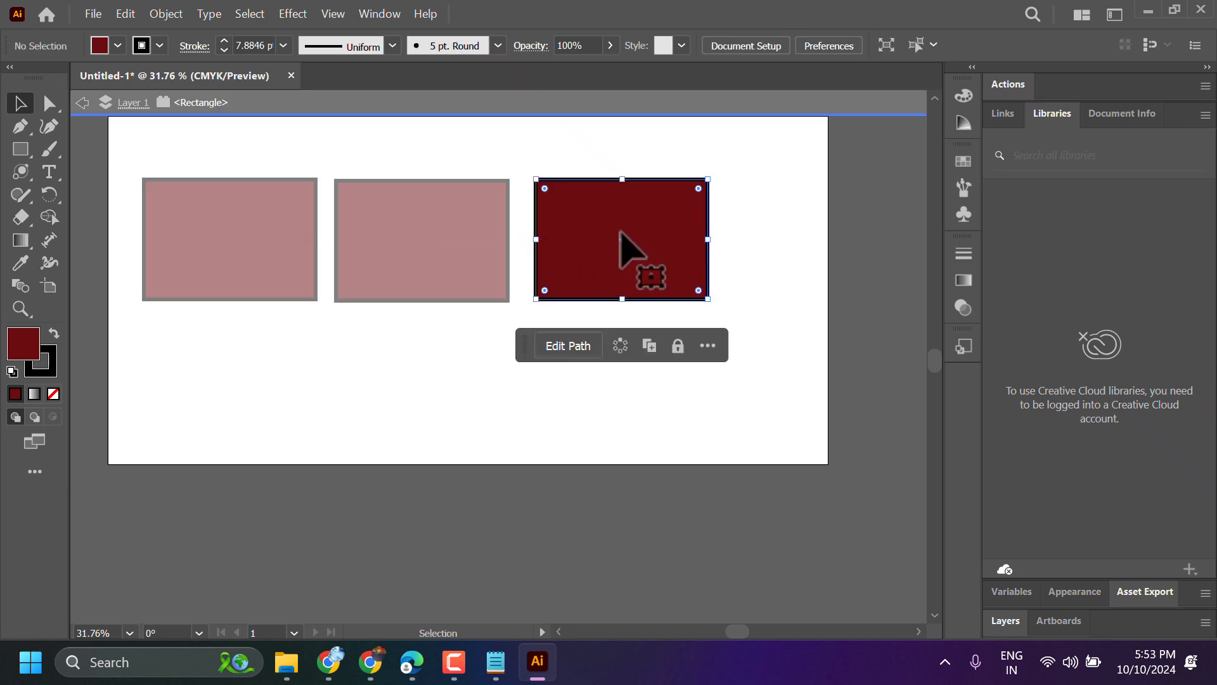
- Paste another copy of the rectangle and place it directly below the first one
click(374, 406)
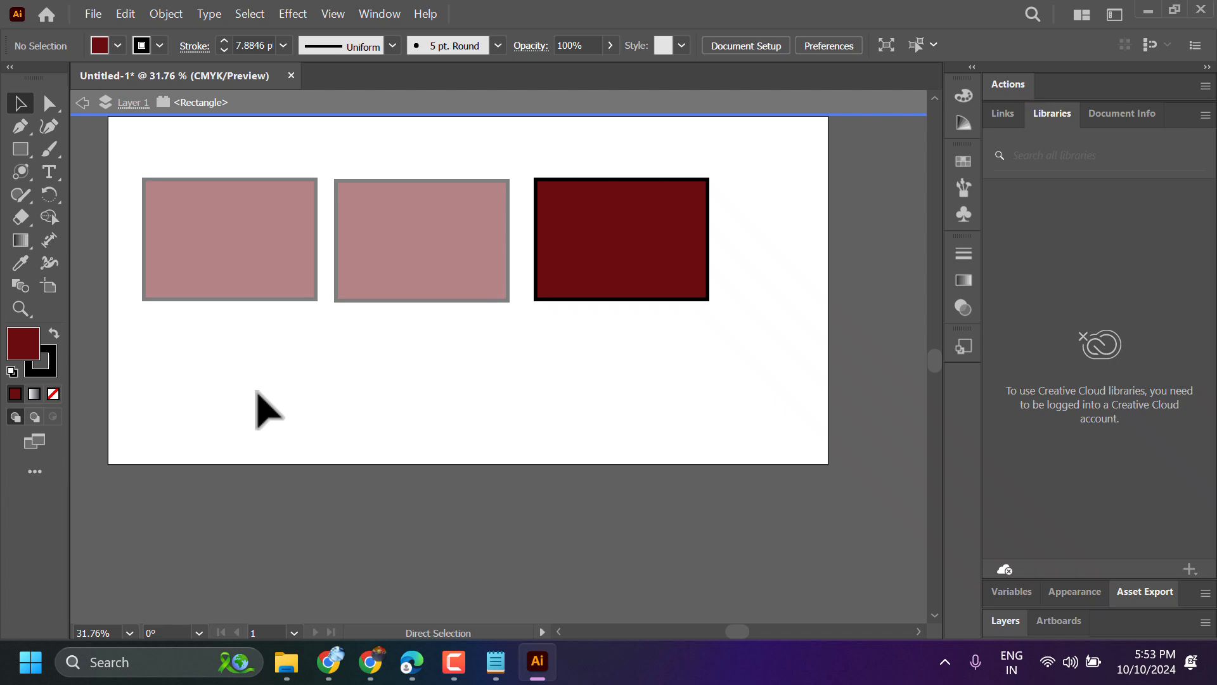
key(ctrl+v)
drag(492, 381, 216, 380)
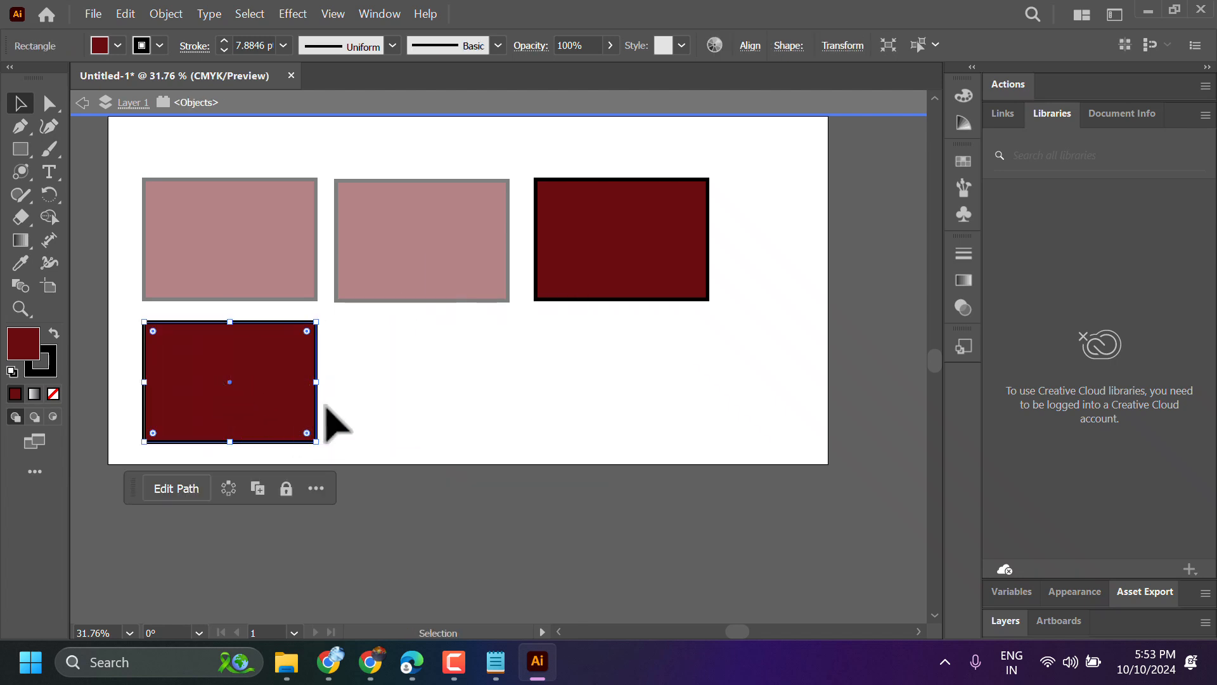
- Exit isolation mode and delete all three rectangle copies, keeping only the original at the artboard's upper left
click(598, 257)
drag(744, 232, 615, 306)
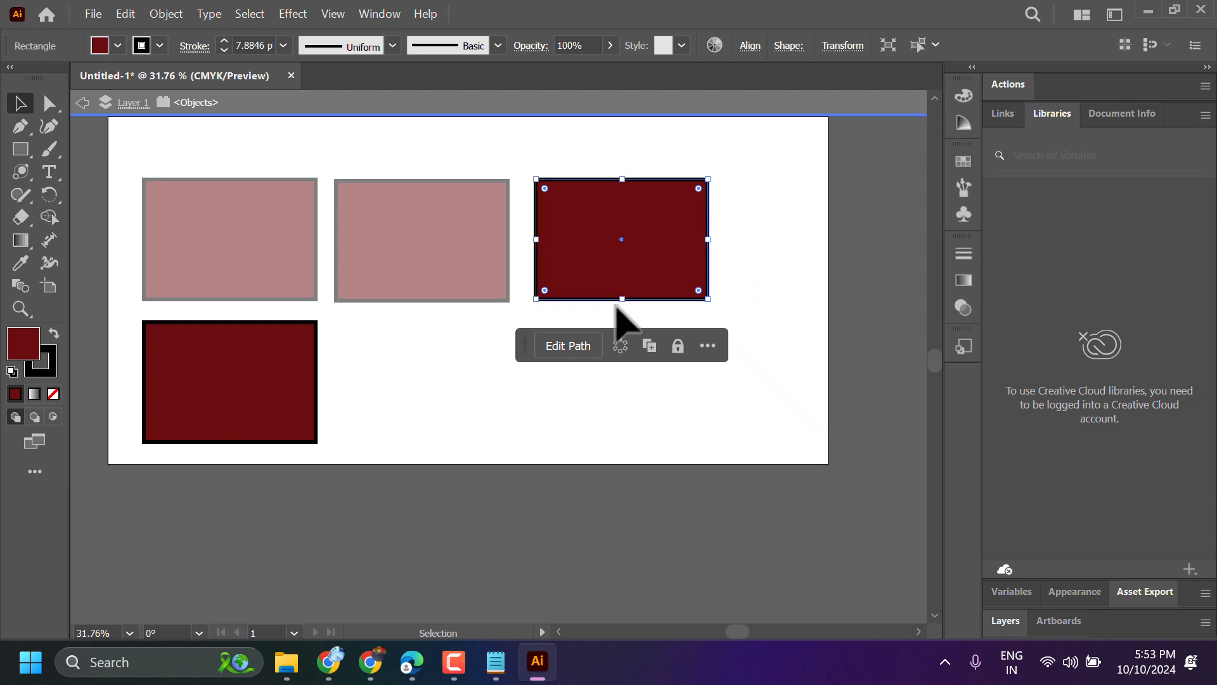
key(Delete)
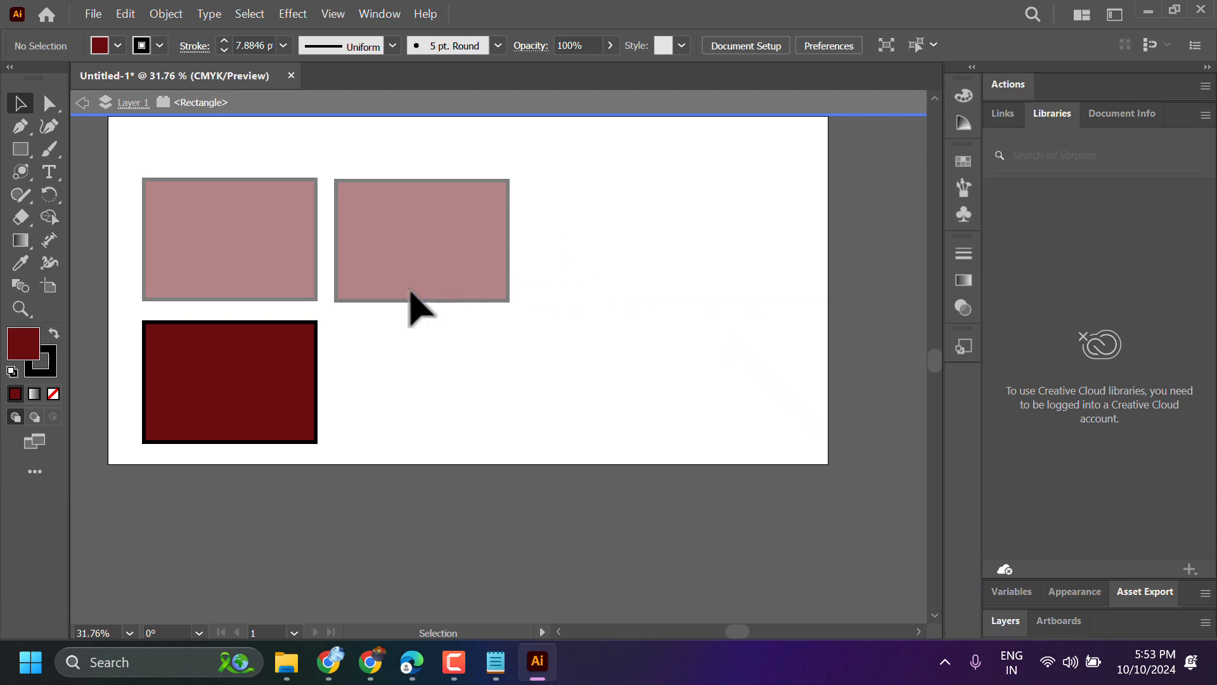
double_click(252, 145)
click(406, 236)
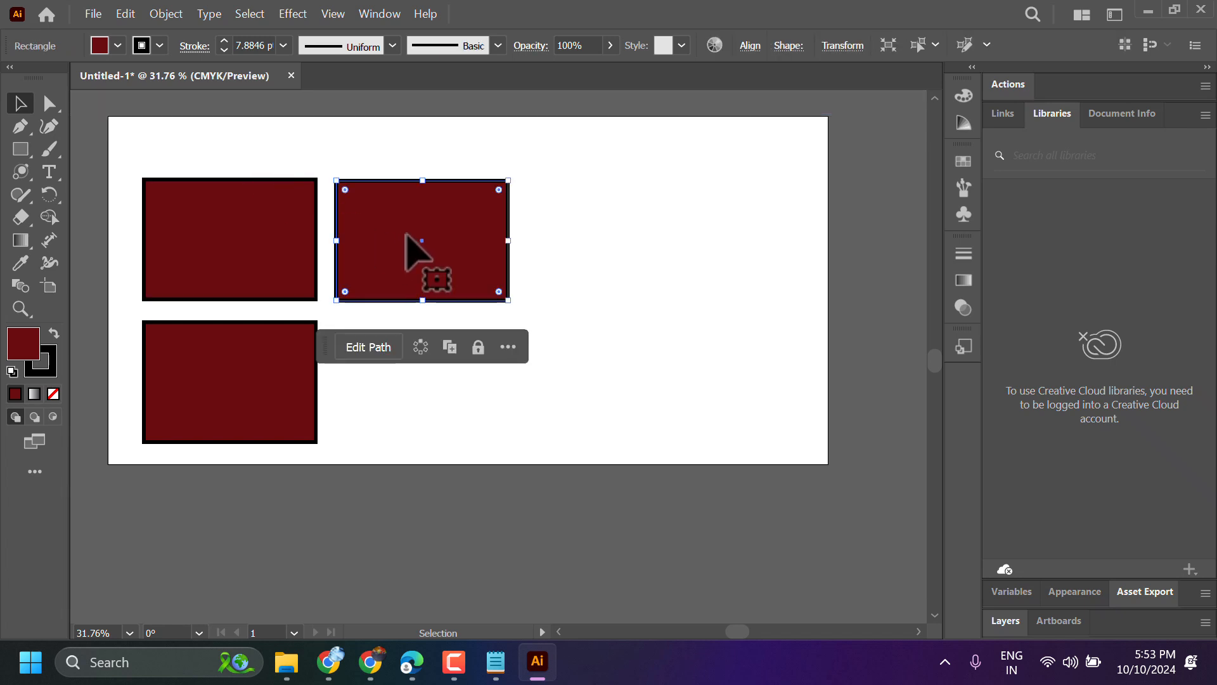
key(Delete)
click(261, 336)
key(Delete)
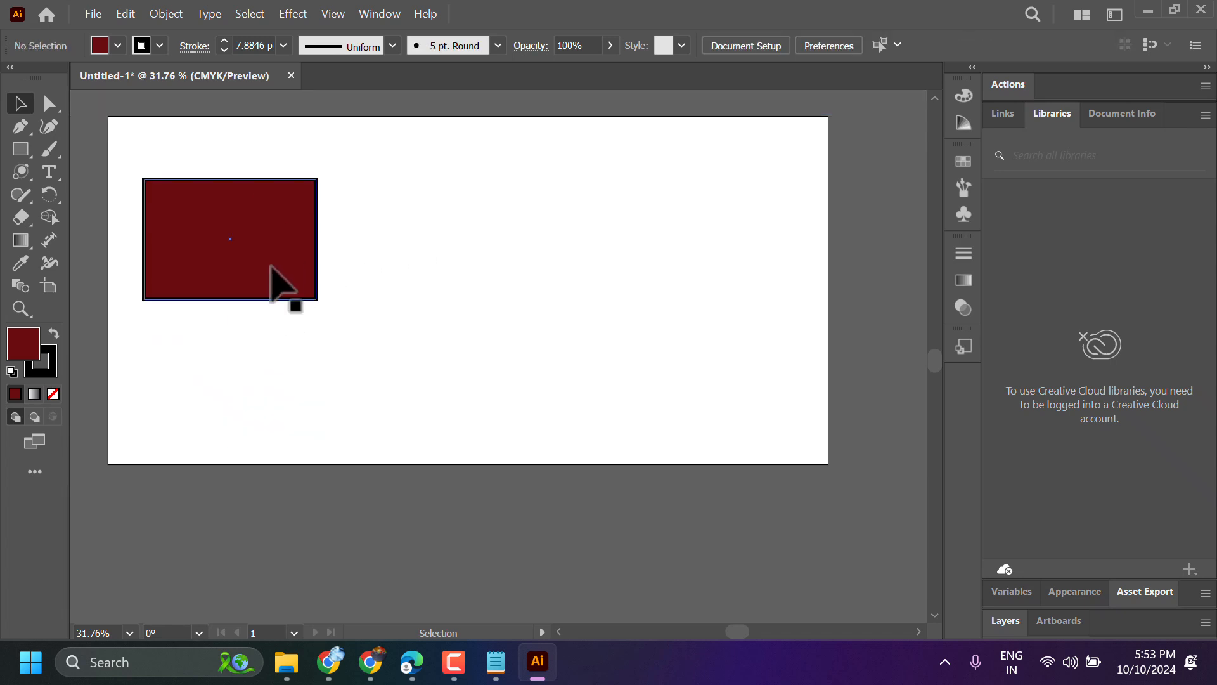
- Scale the remaining rectangle down proportionally to roughly three-fifths of its size, undoing the excess reductions
click(316, 290)
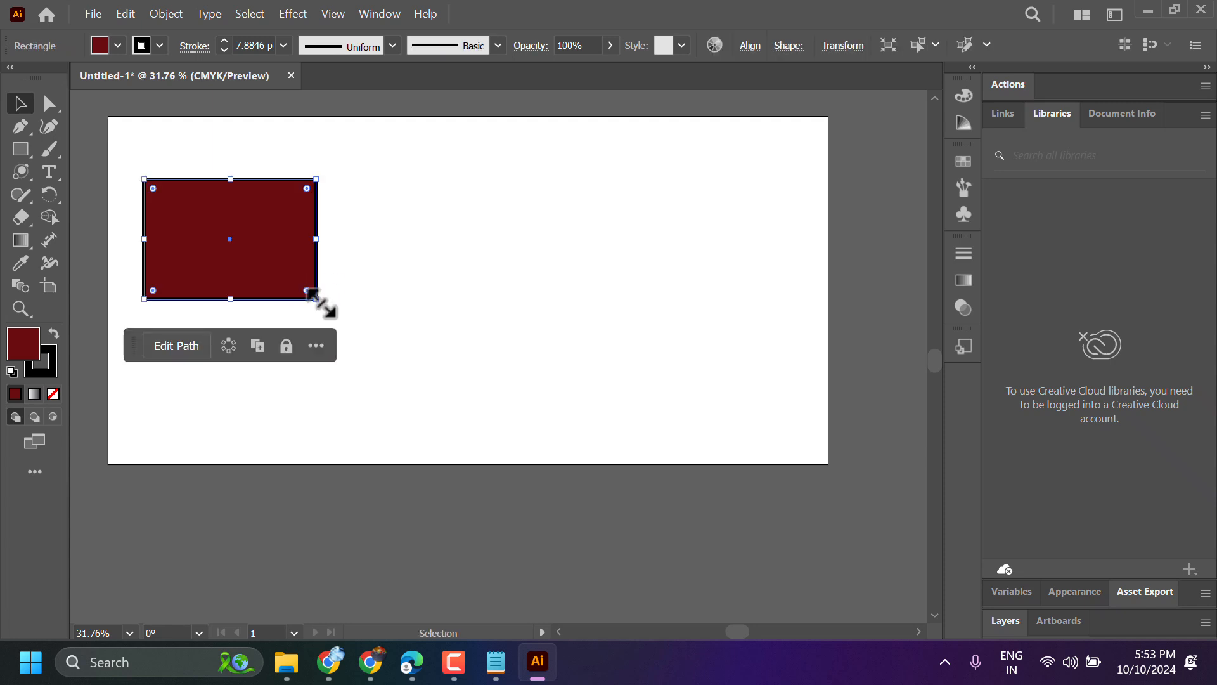
drag(316, 299, 182, 205)
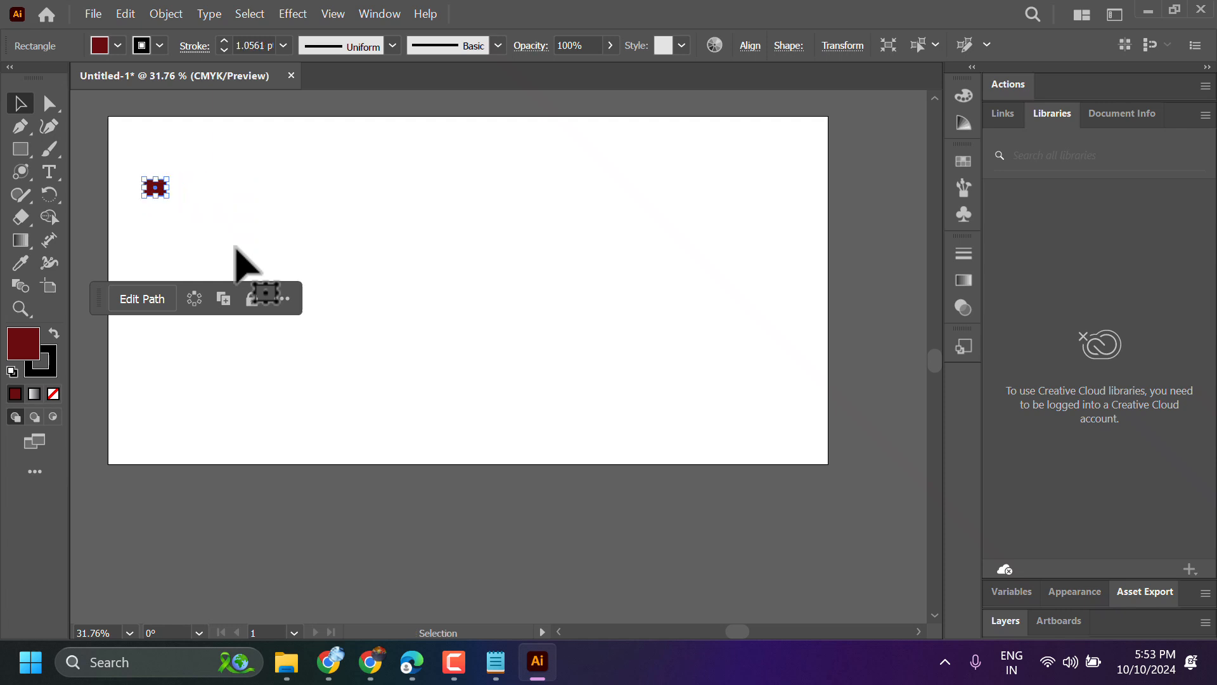
key(ctrl+z)
key(ctrl+z)
key(ctrl+z)
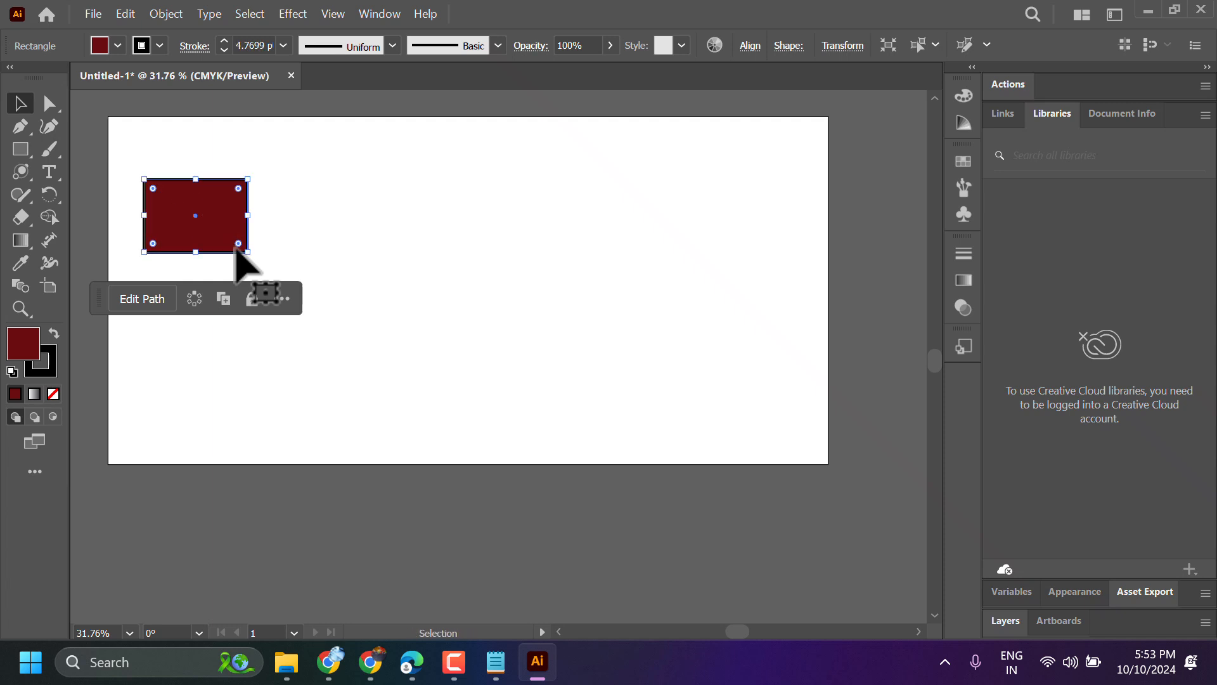
click(353, 225)
- Copy and paste the small rectangle, and place the copy just to the right of the original
click(210, 228)
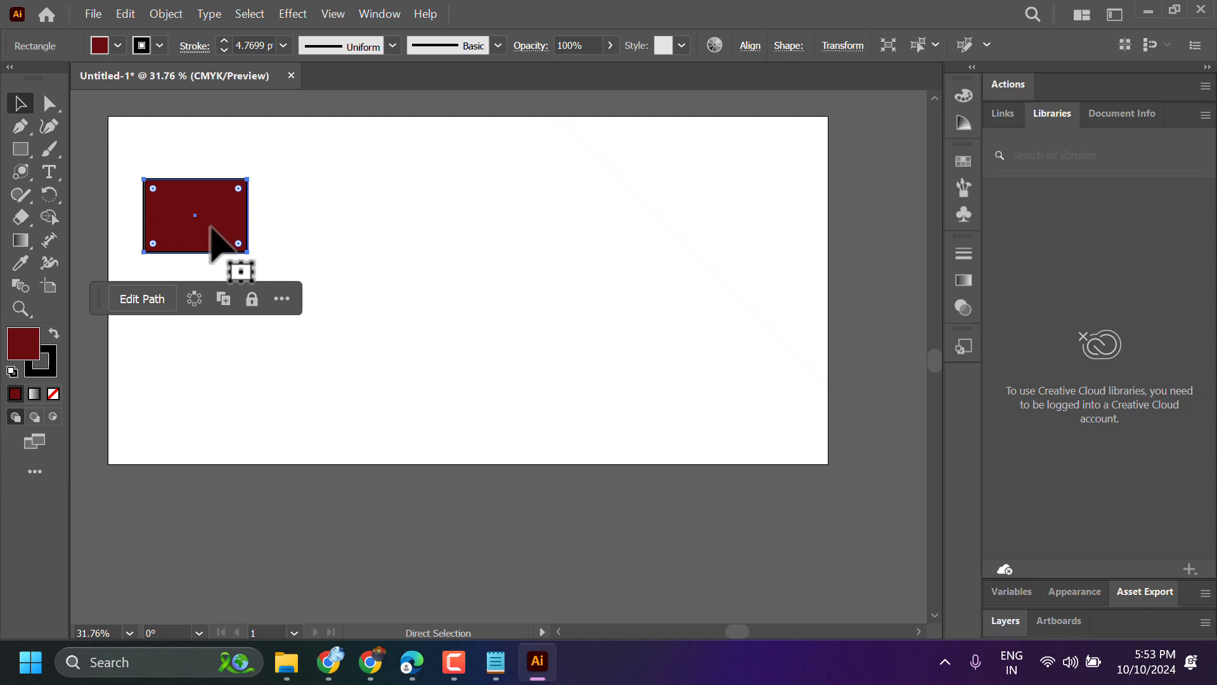
key(ctrl+c)
key(ctrl+v)
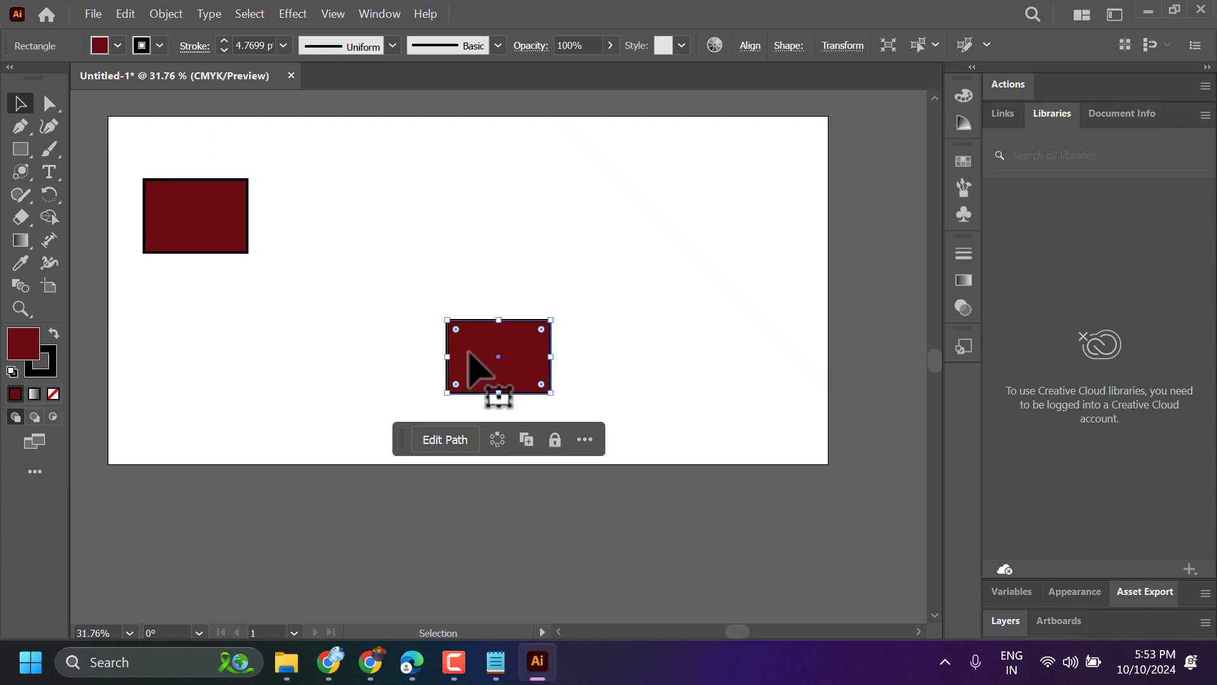
drag(468, 351, 296, 214)
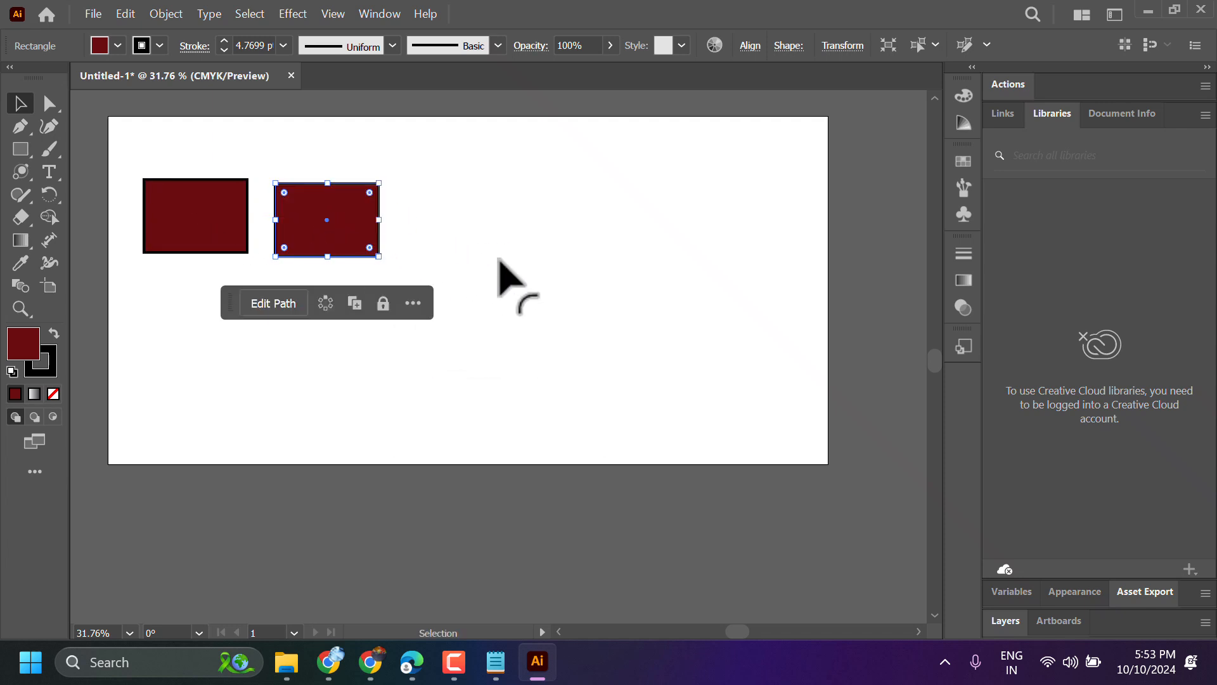
- Nudge the copied rectangle up and to the left, beyond the artboard's upper-left corner
key(Up)
key(Left)
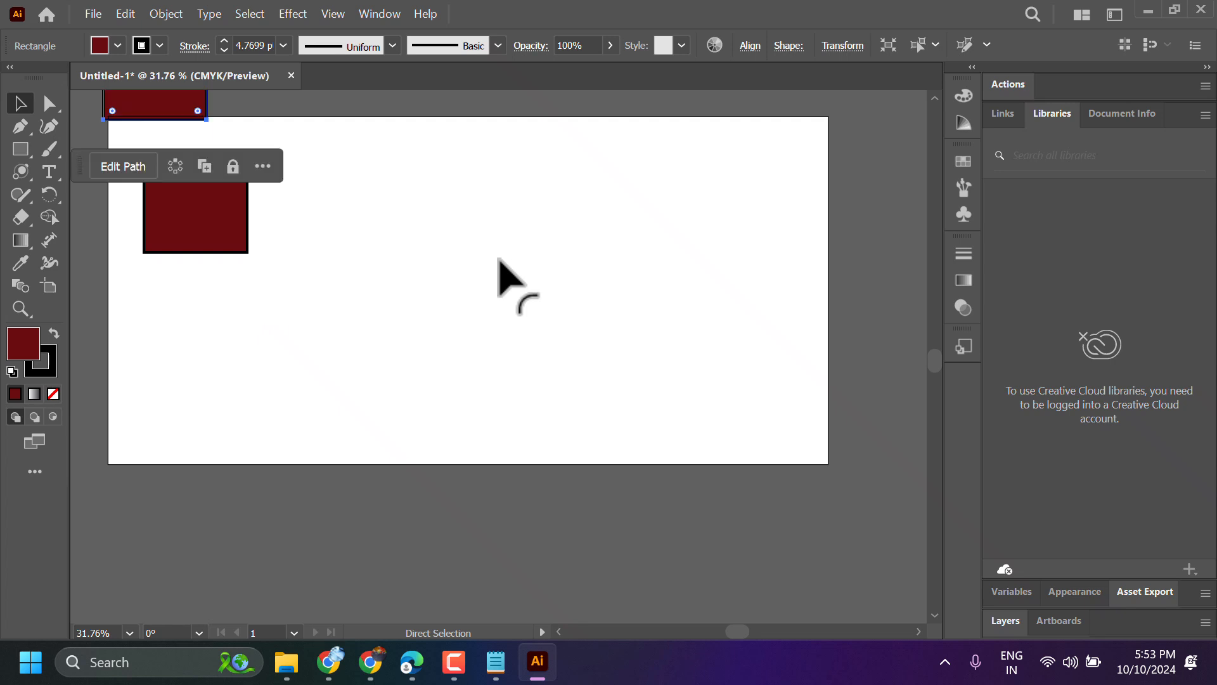
key(Up)
key(Up)
key(Up)
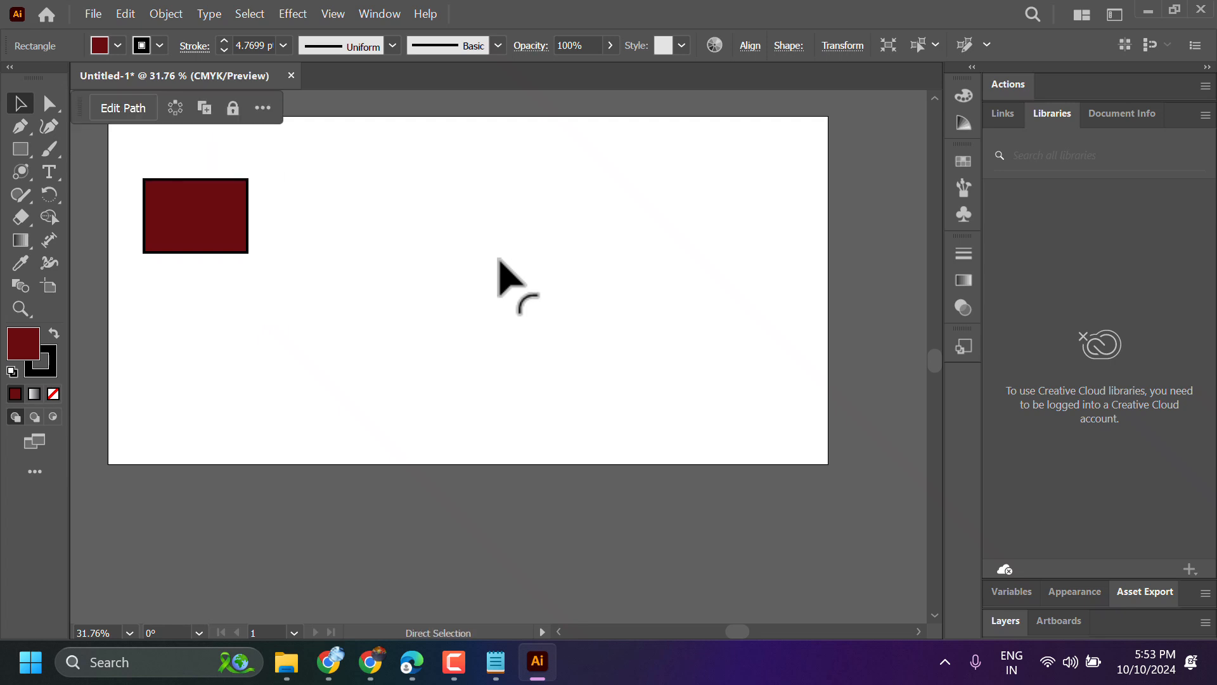
- Undo the nudges of the copied rectangle
key(ctrl+z)
key(ctrl+z)
key(ctrl+z)
key(ctrl+z)
key(ctrl+z)
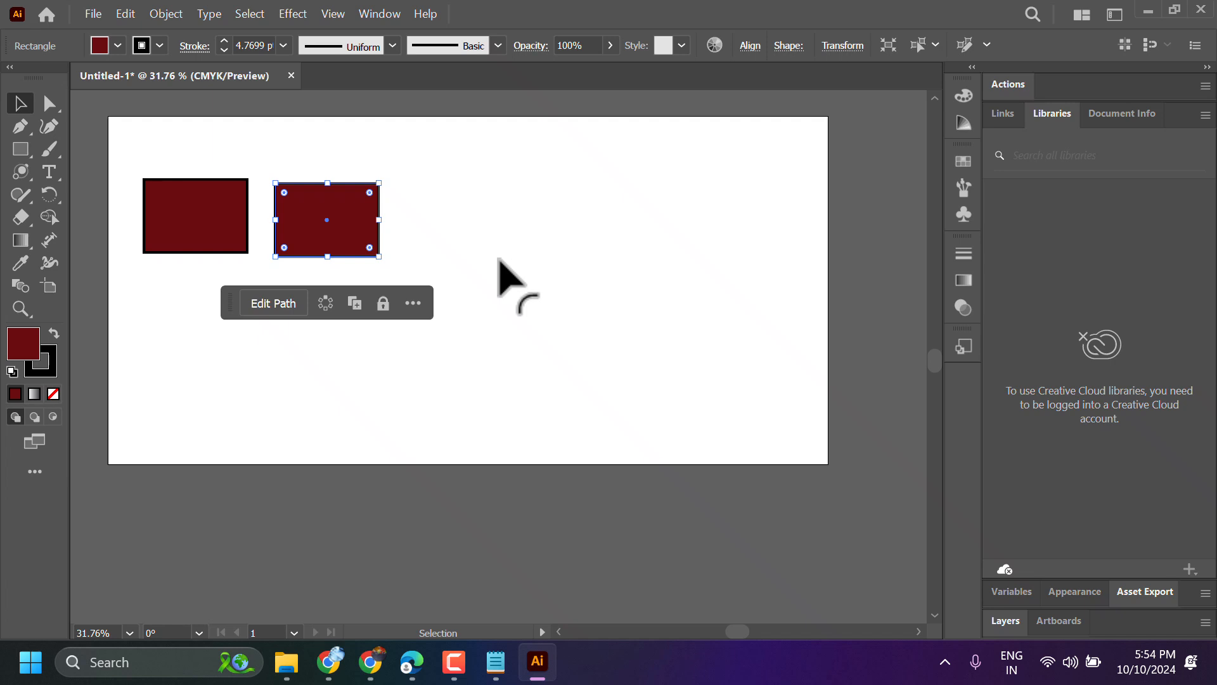
- Delete the copied rectangle, keeping only the original
click(402, 264)
mouse_move(312, 240)
mouse_down()
mouse_move(203, 250)
mouse_move(312, 241)
mouse_up()
key(Delete)
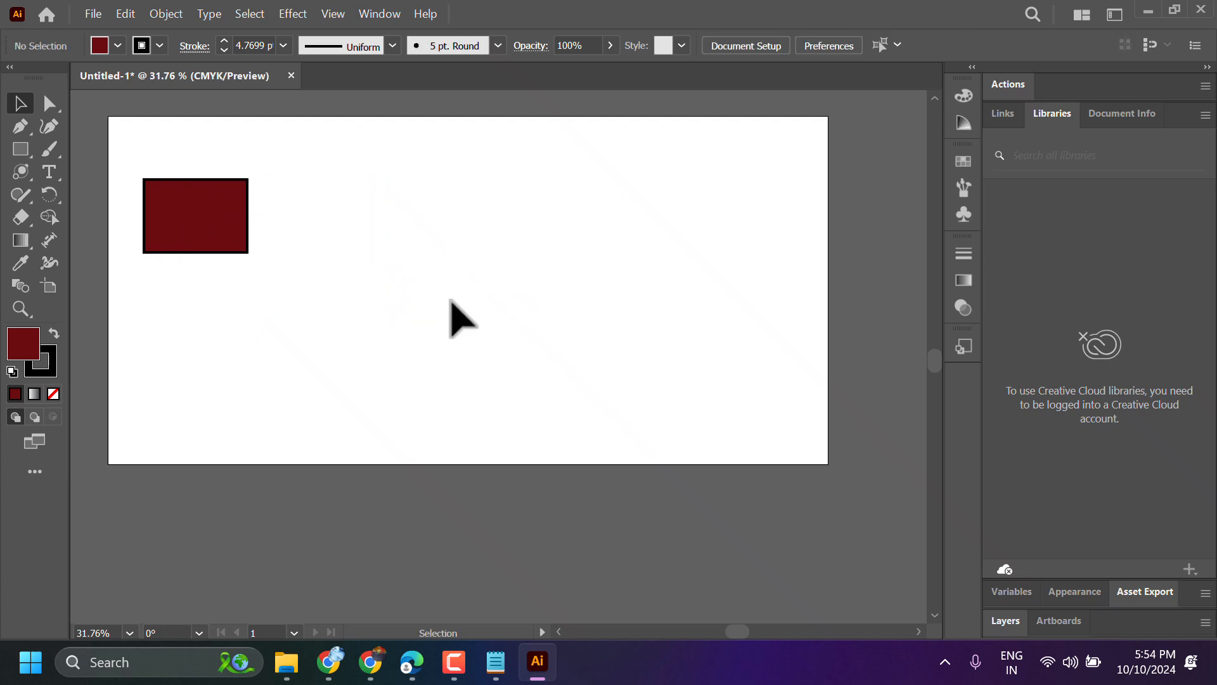
- Duplicate the rectangle just to its right and repeat the duplication into an evenly spaced row running past the artboard's right edge
click(217, 234)
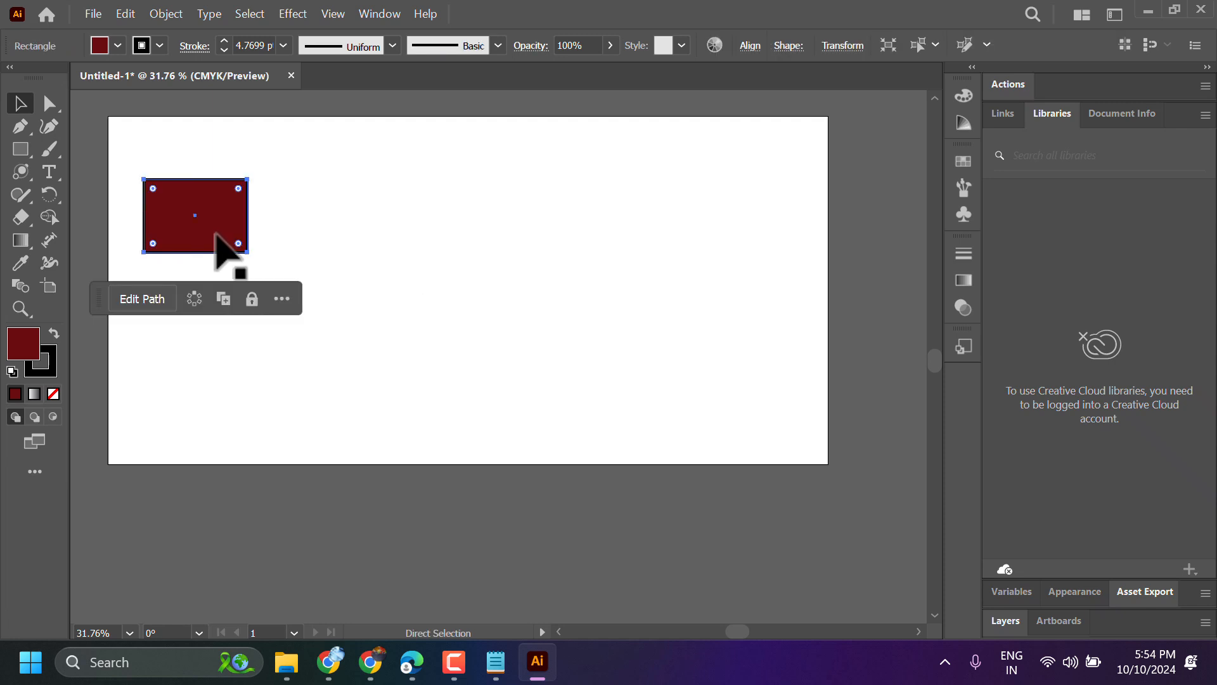
drag(215, 233, 334, 234)
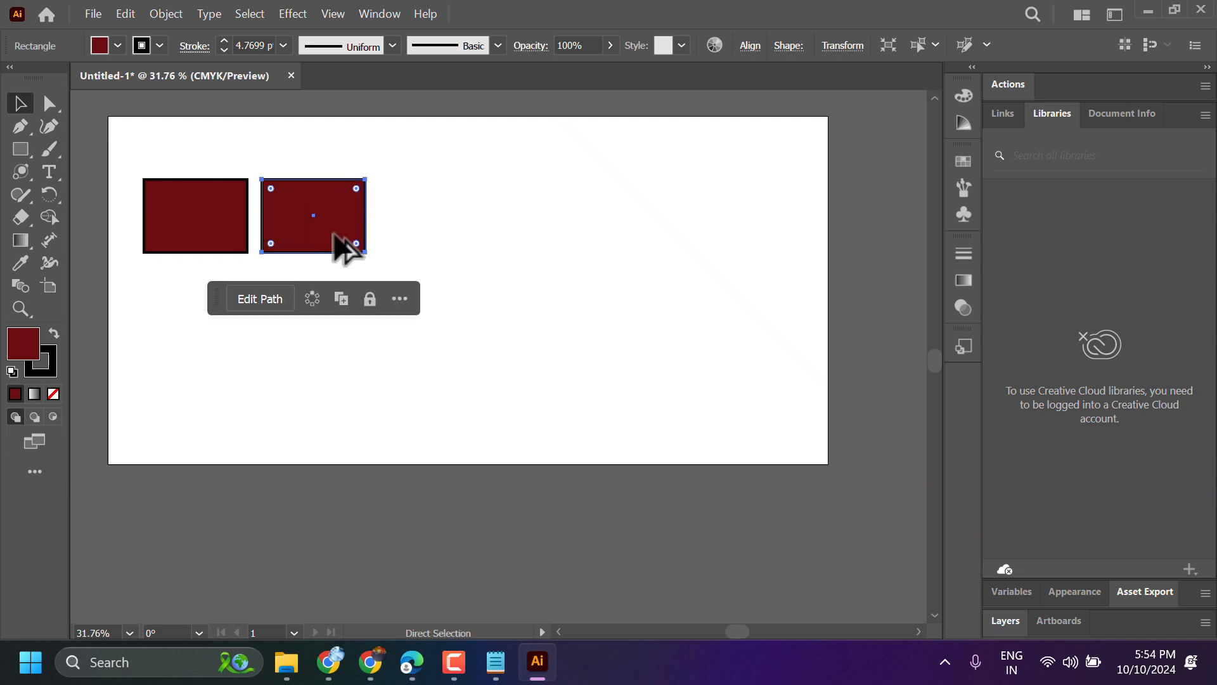
key(ctrl+d)
key(ctrl+d)
key(ctrl+d)
key(ctrl+d)
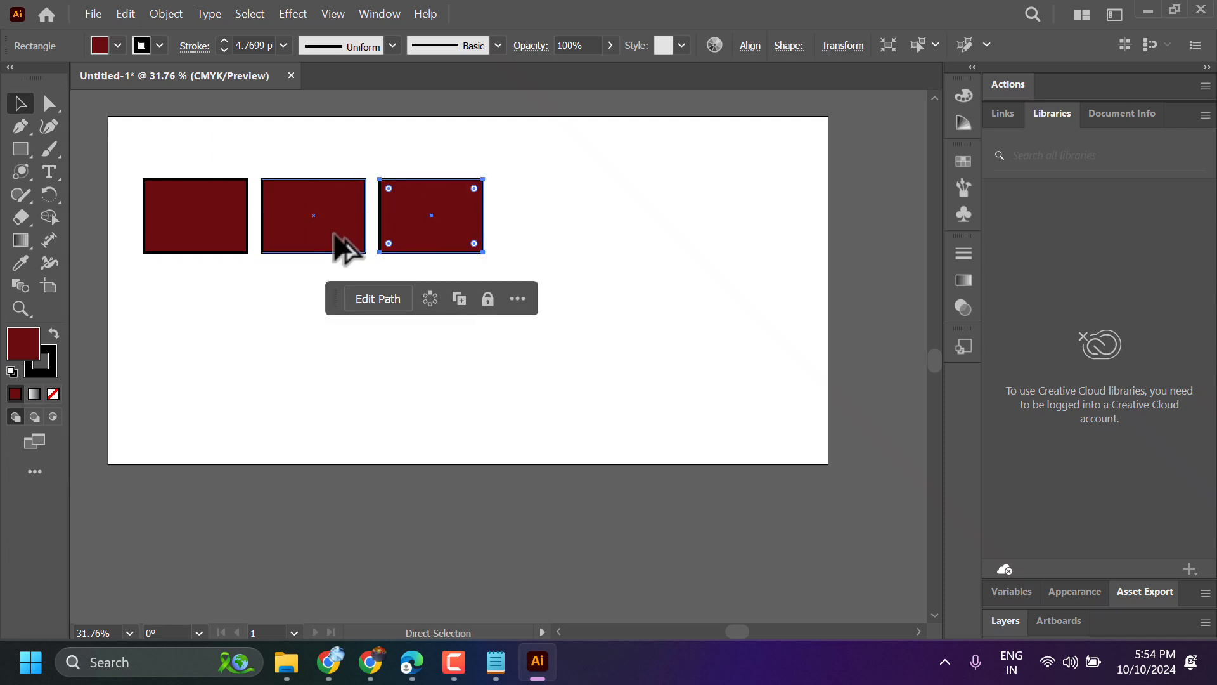
key(ctrl+d)
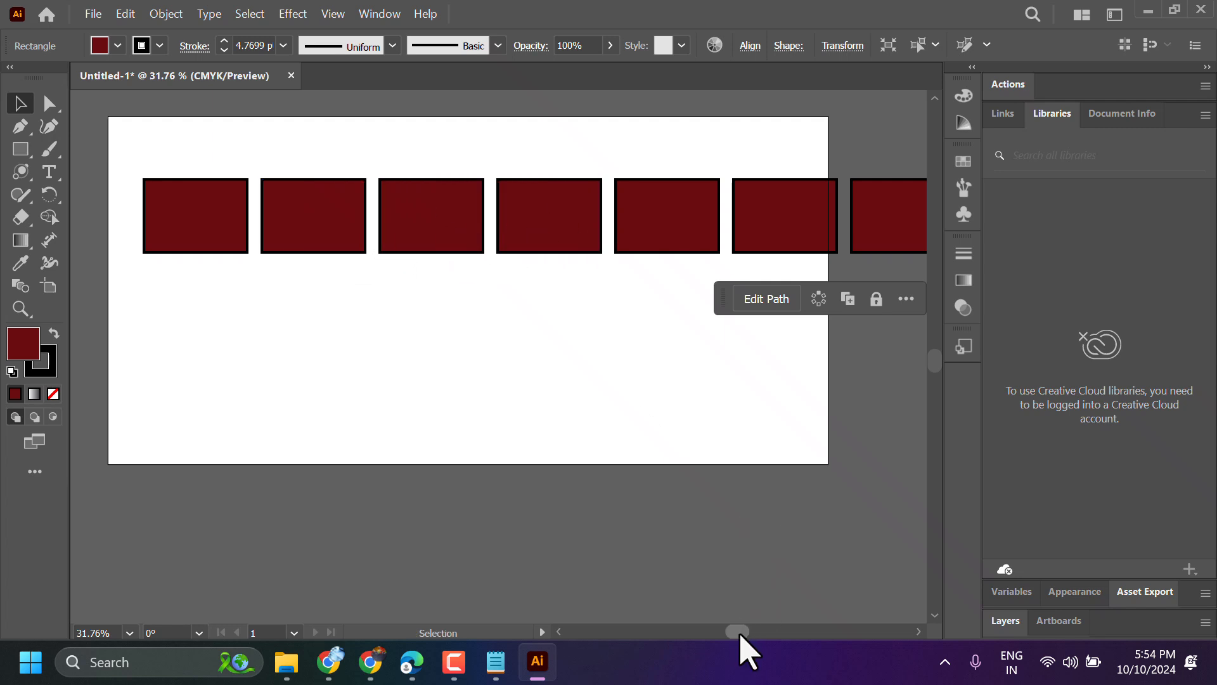
mouse_move(737, 632)
mouse_down()
mouse_move(769, 630)
mouse_move(752, 630)
mouse_up()
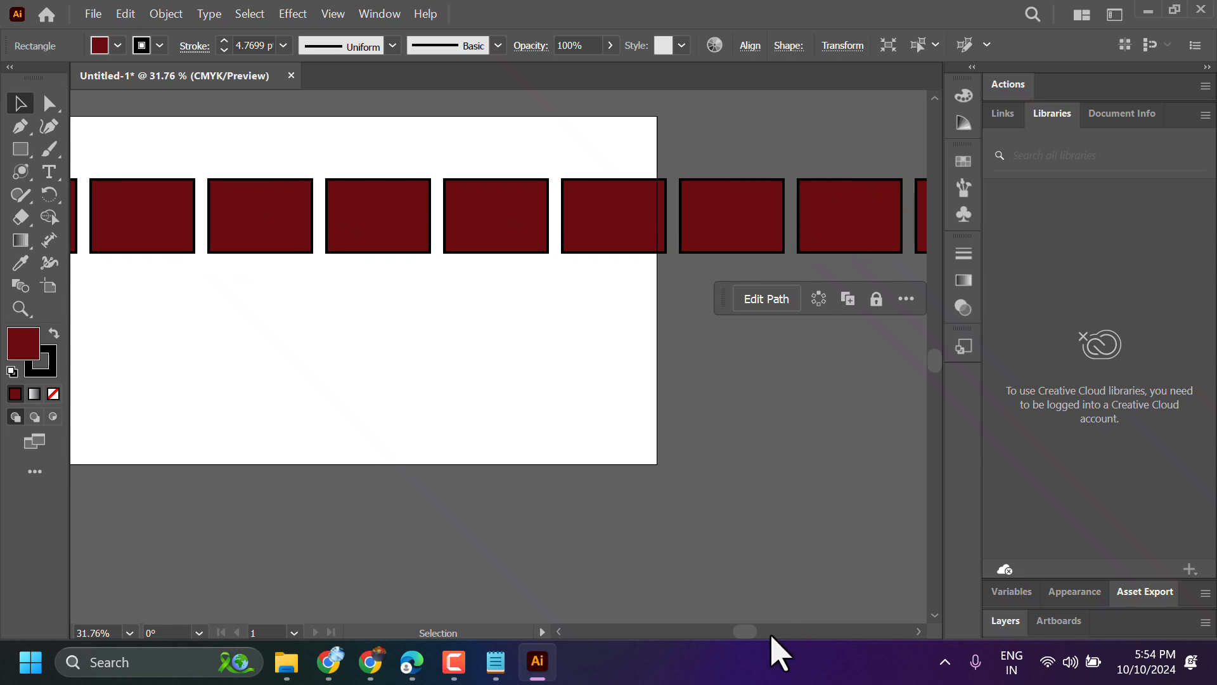
drag(748, 631, 740, 631)
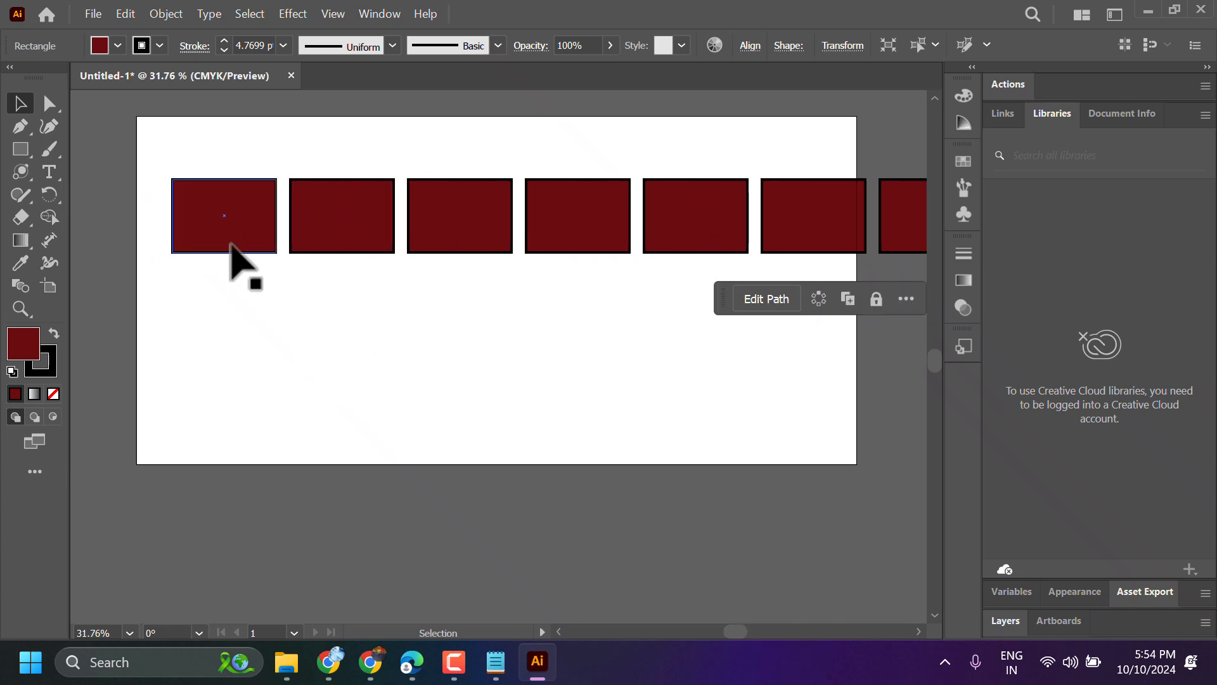
- Shrink the first rectangle to about half its width nearer the artboard's upper-left corner, and delete all the other rectangles in the row
mouse_move(232, 242)
mouse_down()
mouse_move(201, 311)
mouse_move(217, 357)
mouse_move(258, 295)
mouse_move(236, 305)
mouse_move(246, 279)
mouse_move(215, 240)
mouse_move(192, 248)
mouse_move(184, 185)
mouse_up()
drag(268, 159, 970, 312)
key(Delete)
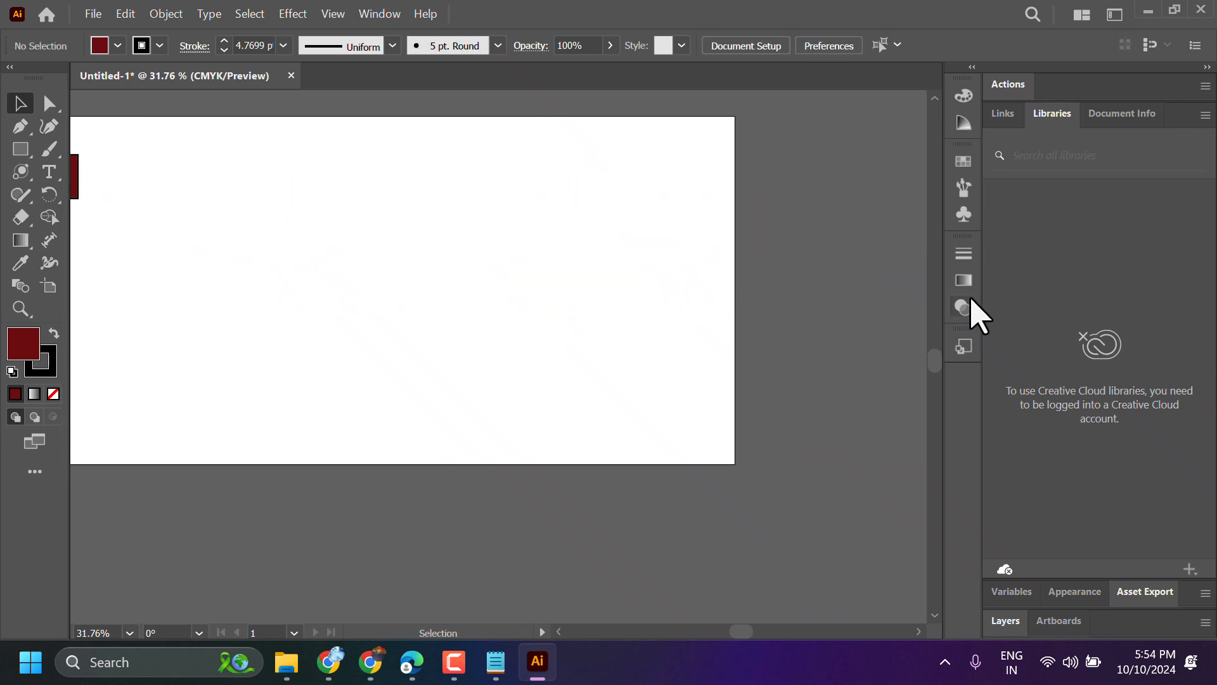
drag(749, 630, 728, 631)
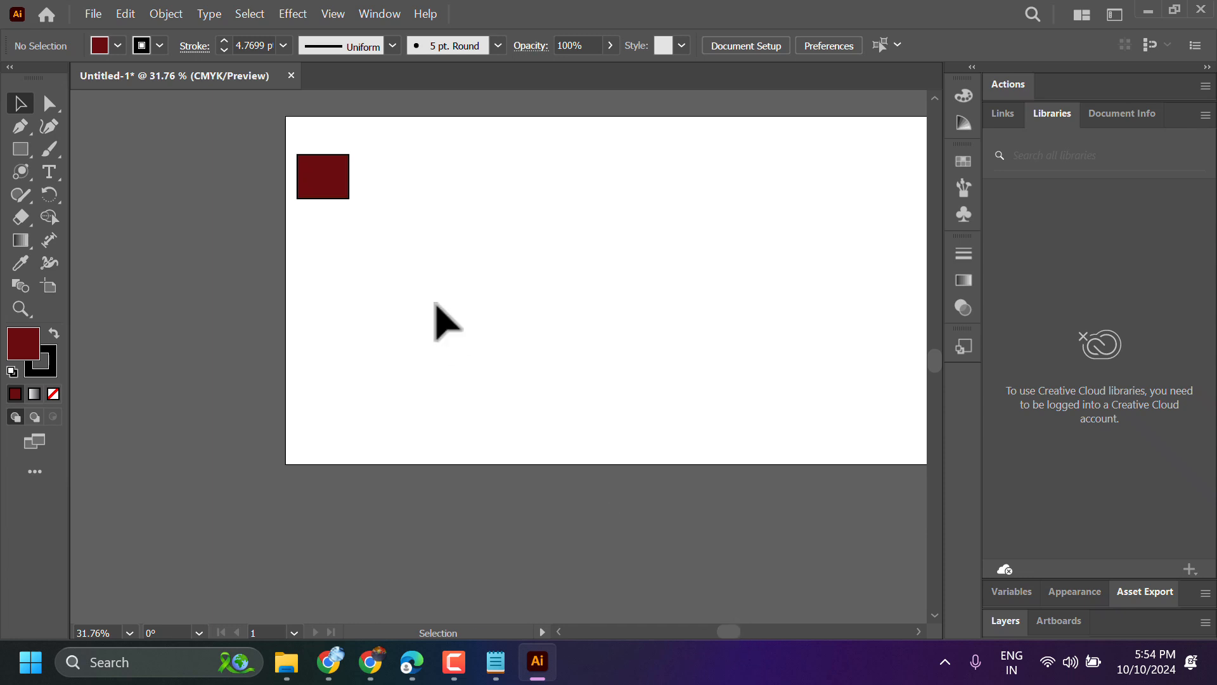
- Duplicate the small rectangle just to its right and repeat the duplication until the row holds ten rectangles
click(341, 185)
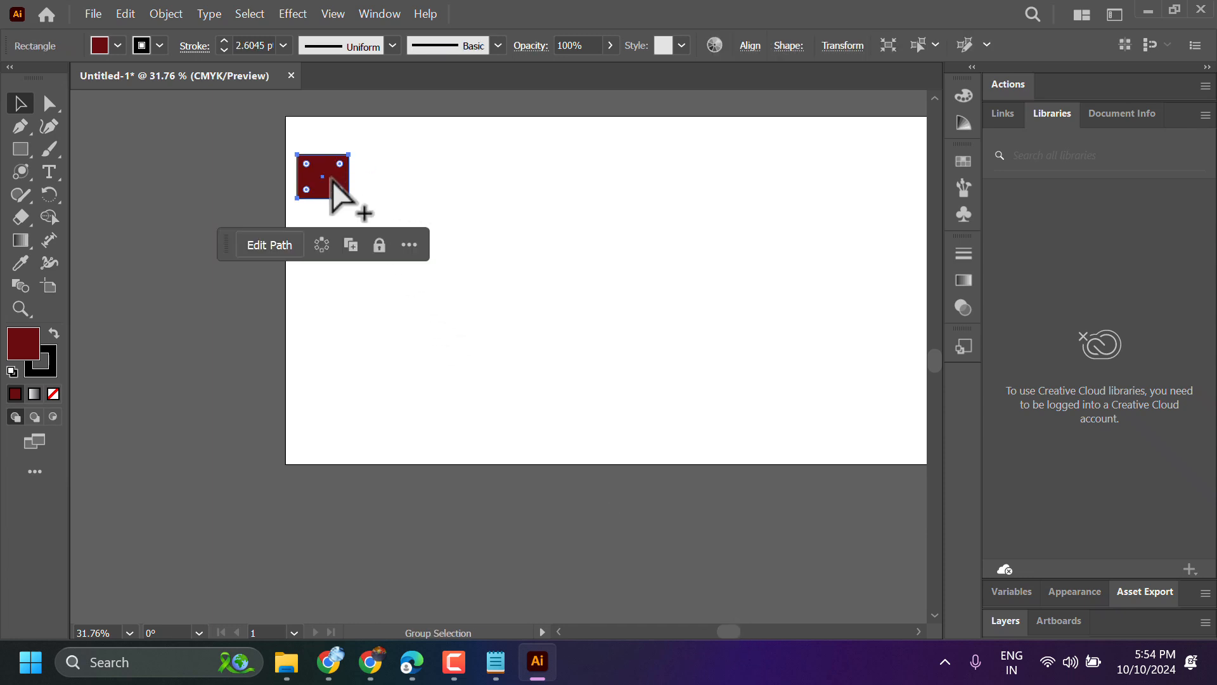
drag(334, 197, 394, 186)
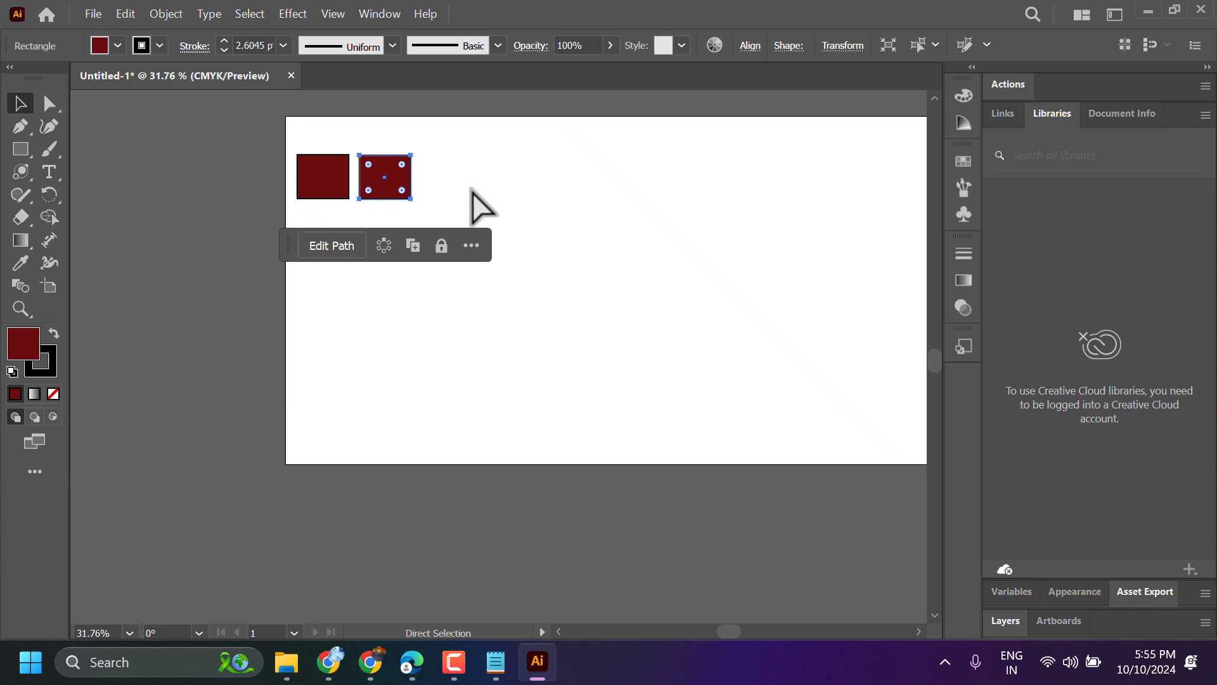
key(ctrl+d)
key(ctrl+d)
key(ctrl+d)
key(ctrl+d)
key(ctrl+d)
key(ctrl+d)
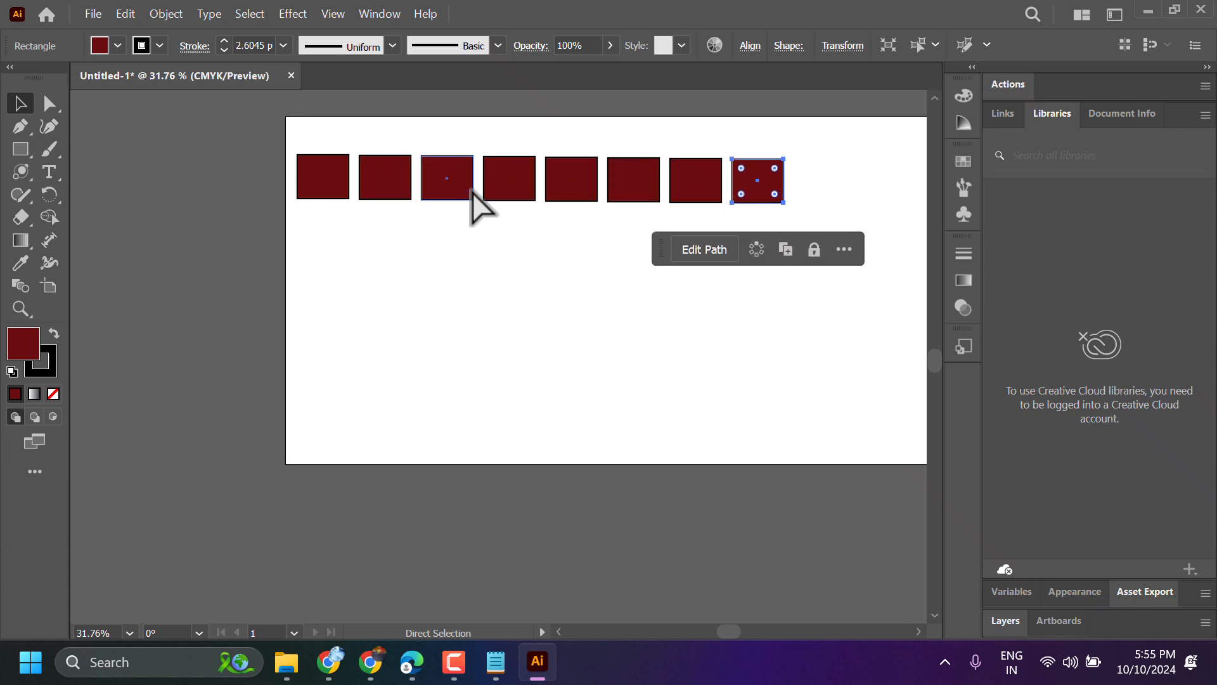
key(ctrl+d)
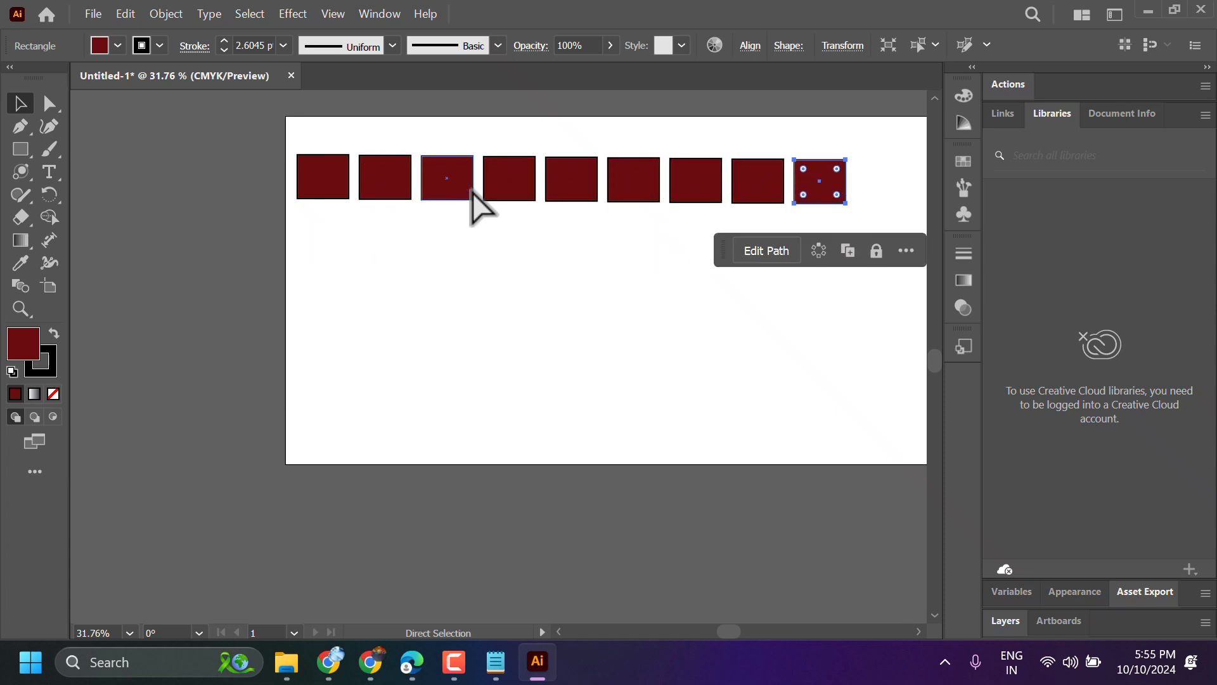
key(ctrl+d)
- Duplicate the row's first rectangle directly below itself, repeat the duplication to form a column of six, and clear the selection
click(311, 190)
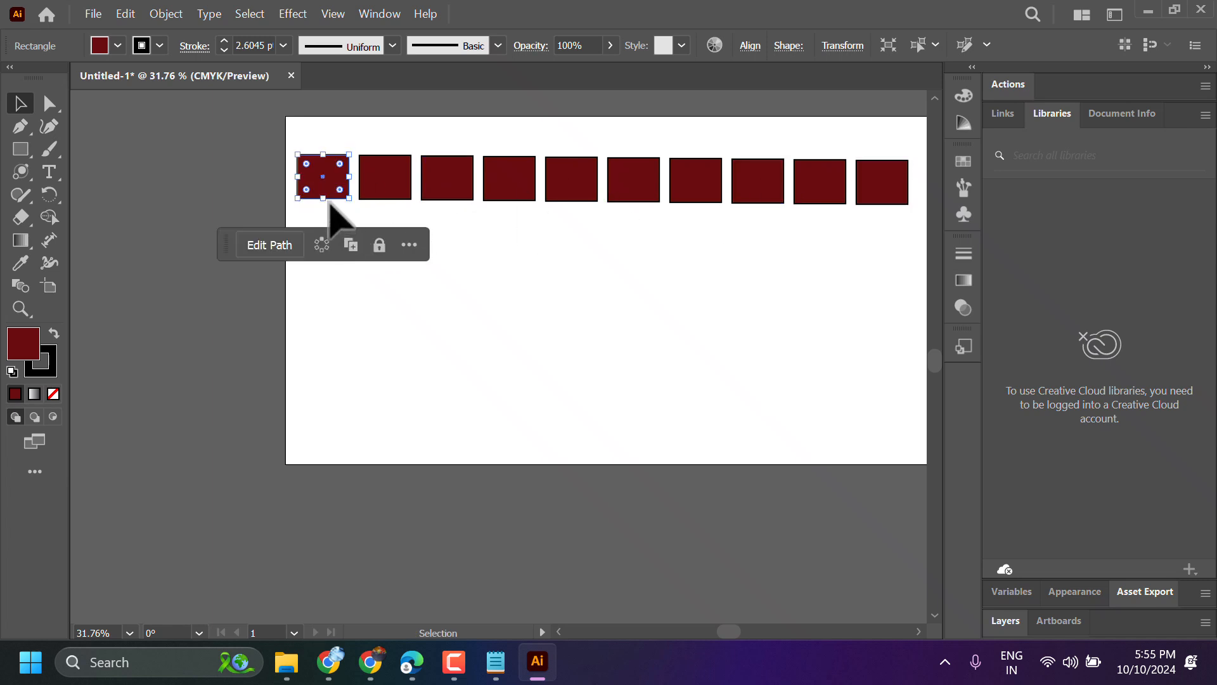
drag(326, 195, 325, 247)
key(ctrl+d)
key(ctrl+d)
key(ctrl+d)
key(ctrl+d)
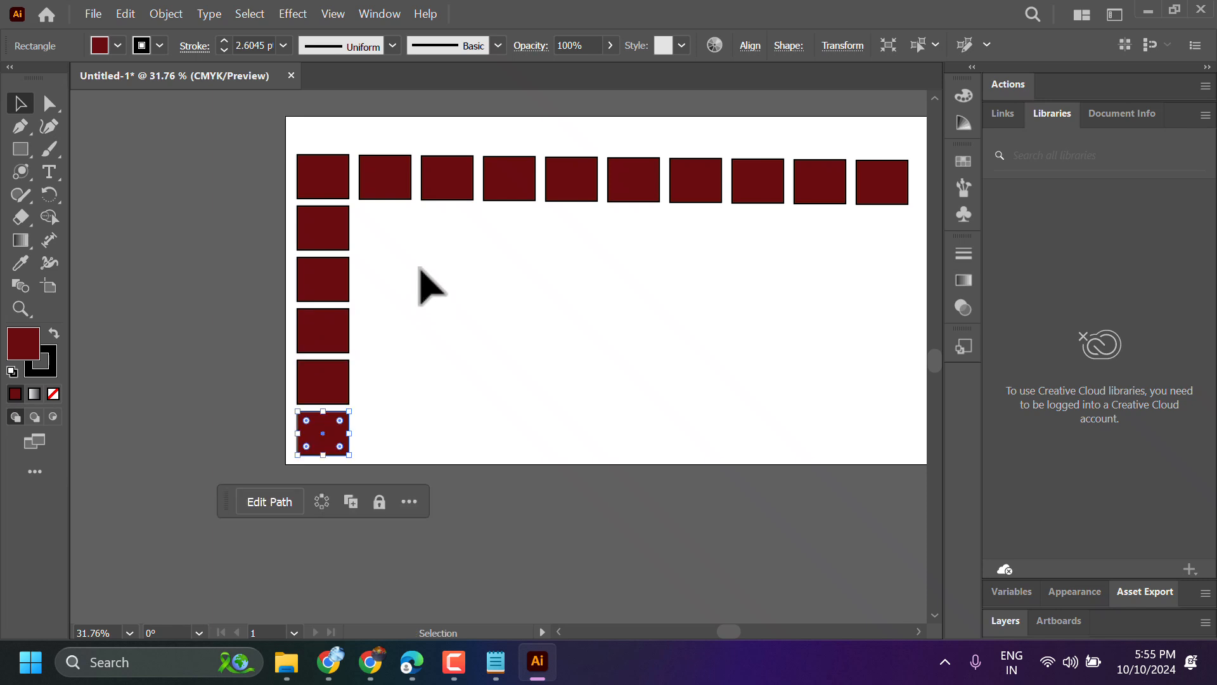
click(420, 270)
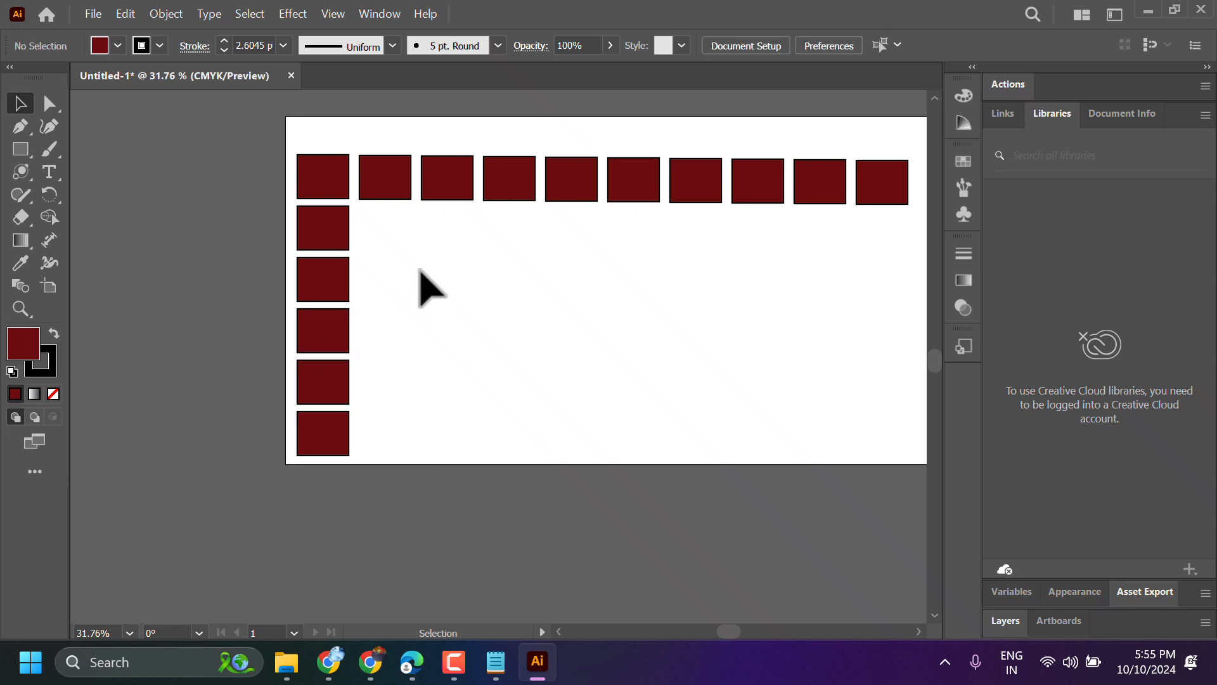